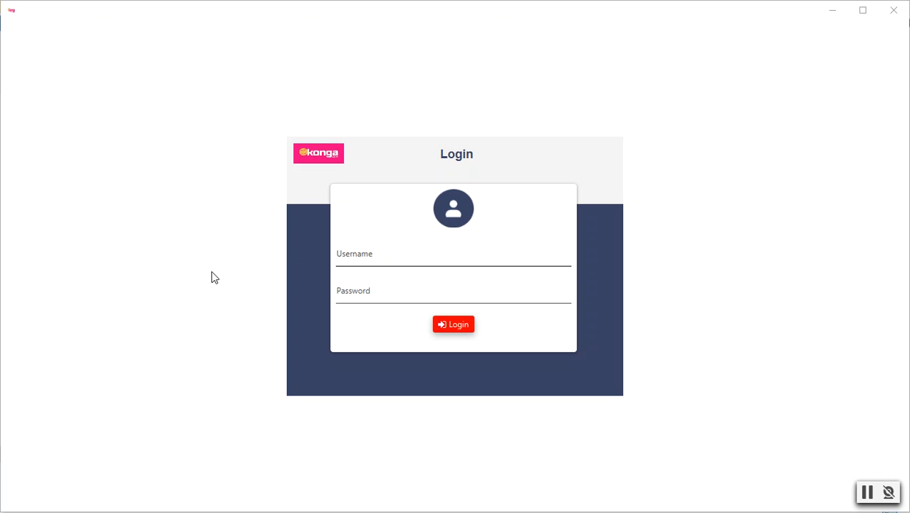
Log in with the sales account's username and password
left_click(468, 258)
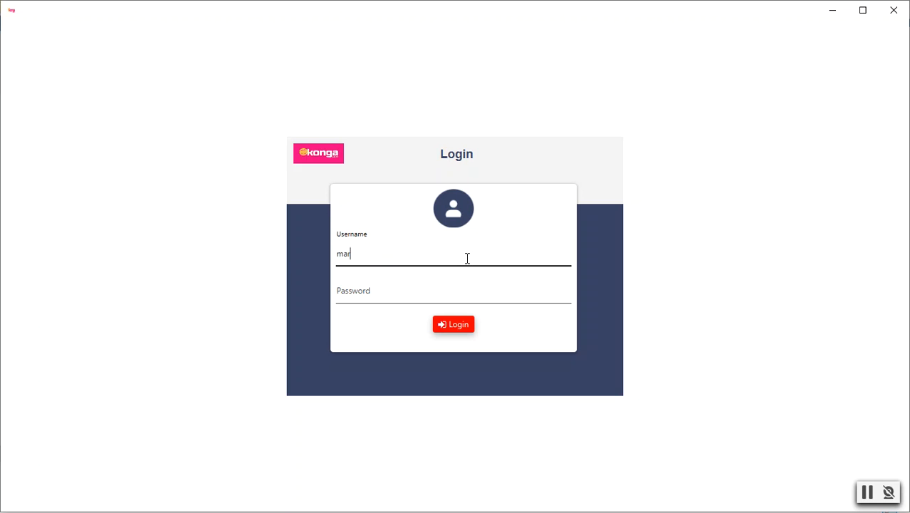
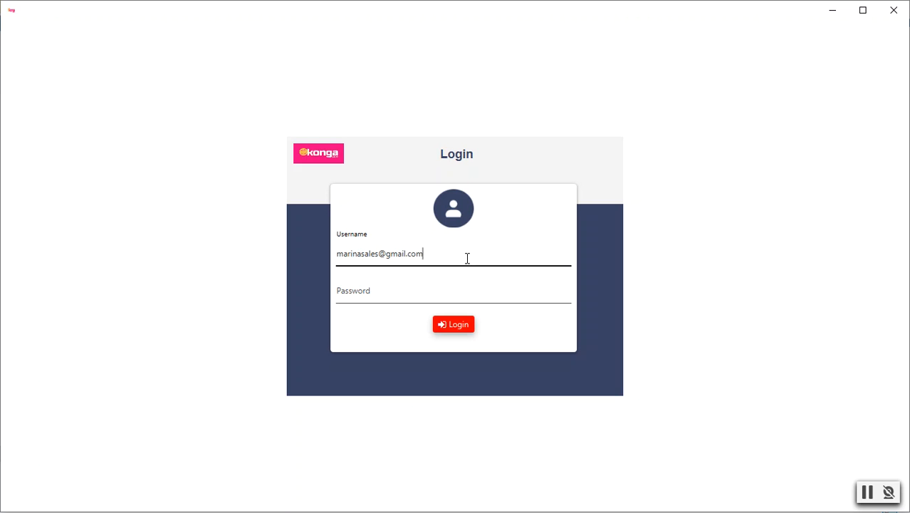
left_click(385, 292)
type("•••••••••••")
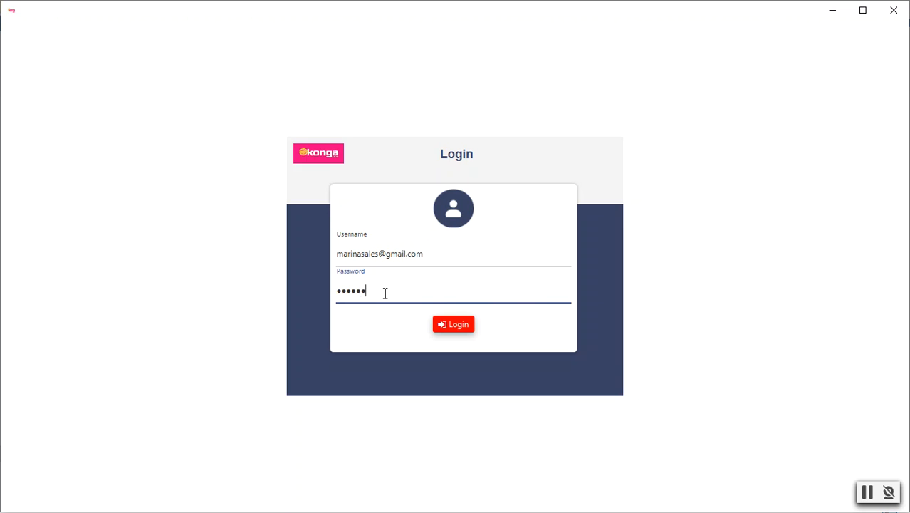
type("••••")
left_click(459, 326)
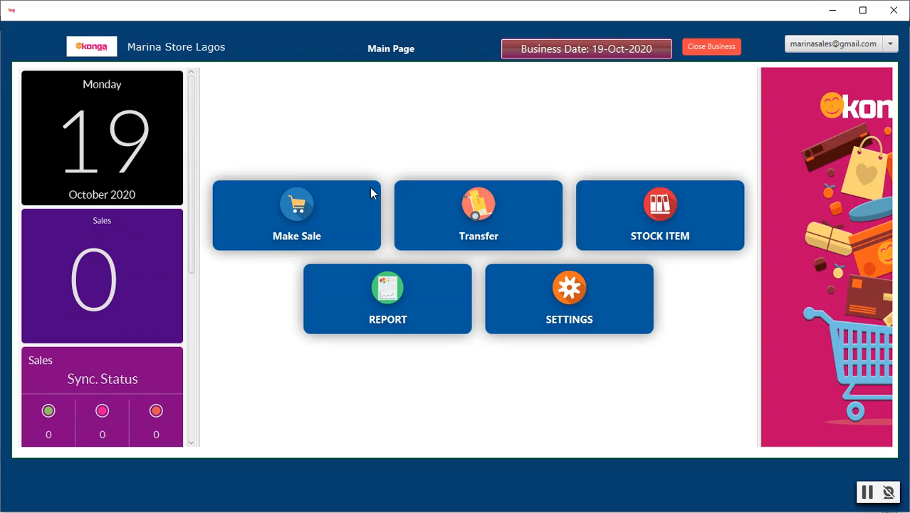
Start a retail sale, search items for 76, and add Andre Brut - 75cl, 10.45% Acl to the cart
left_click(299, 218)
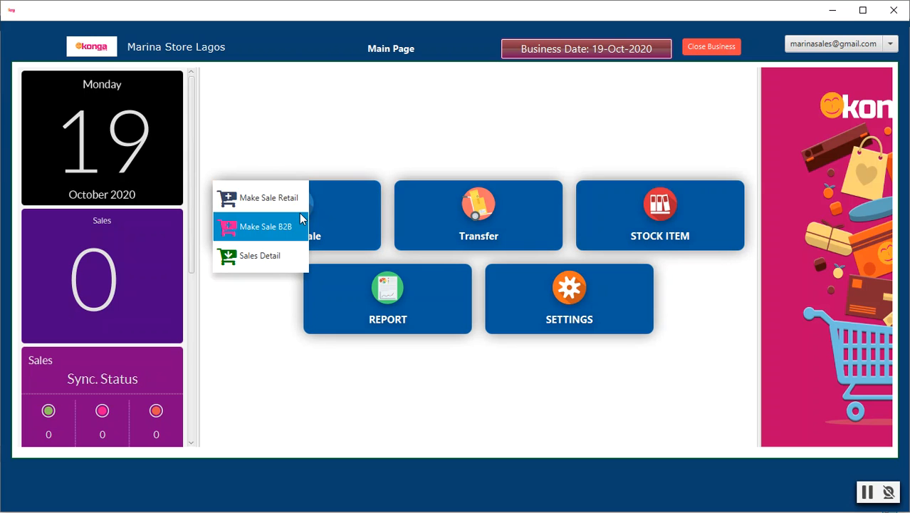
left_click(277, 205)
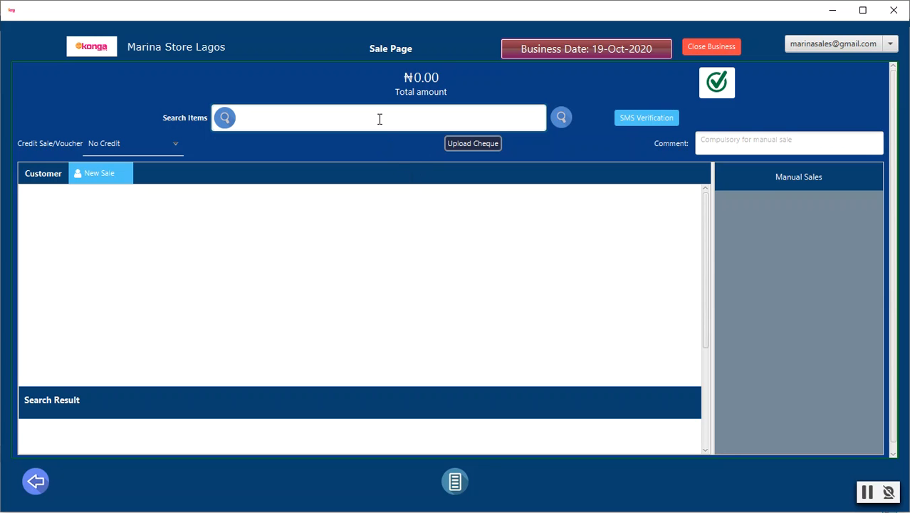
type("6")
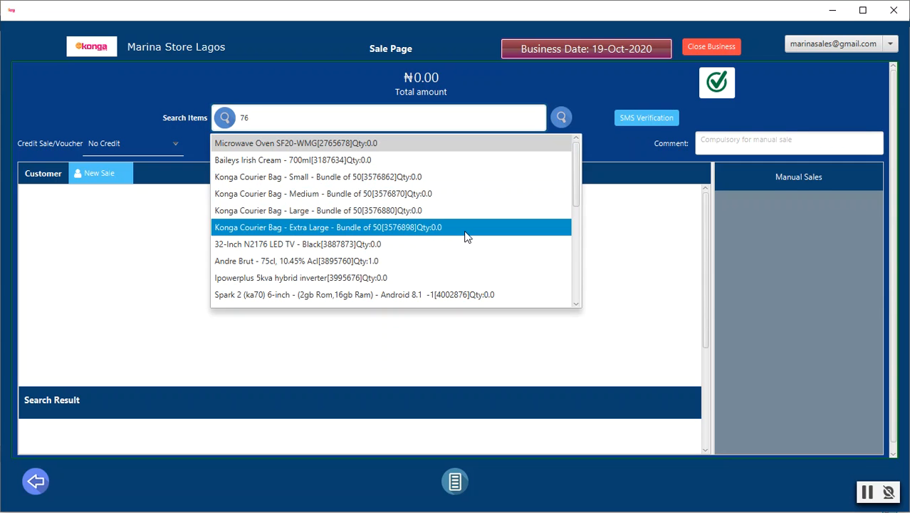
left_click(378, 261)
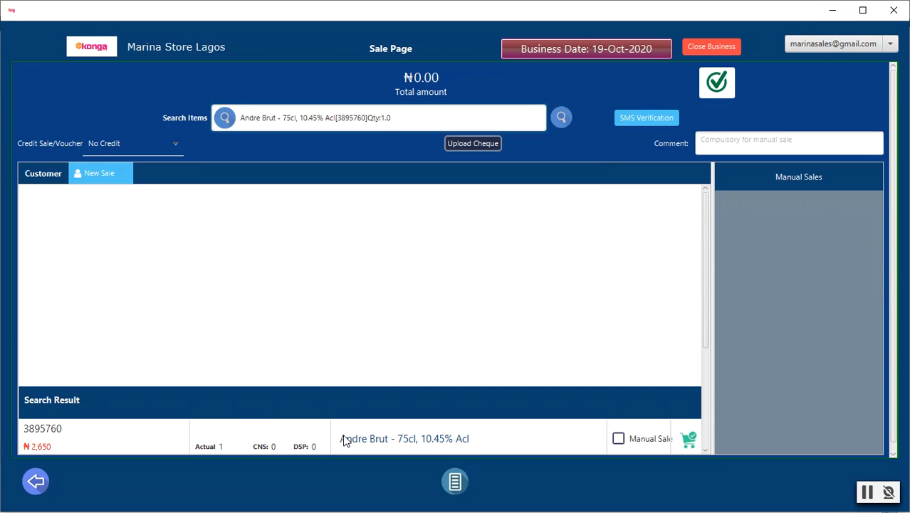
scroll(343, 437, "down", 1)
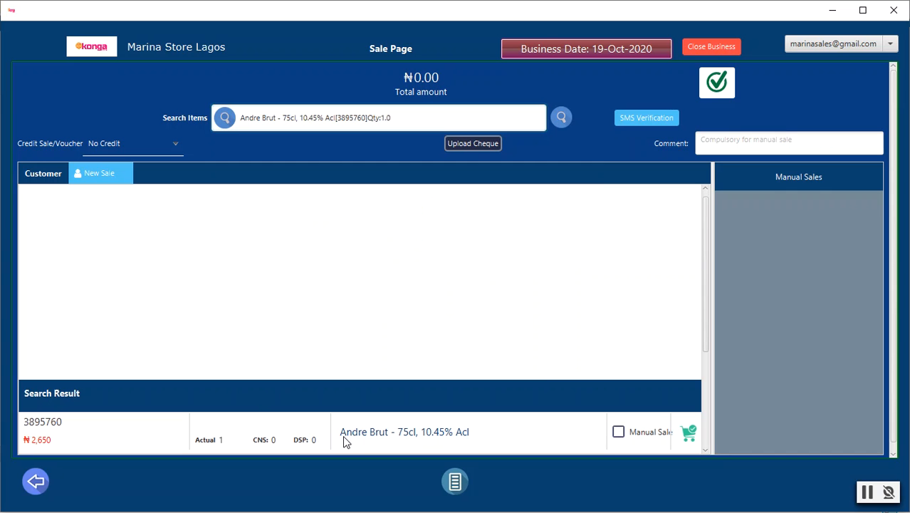
left_click(689, 434)
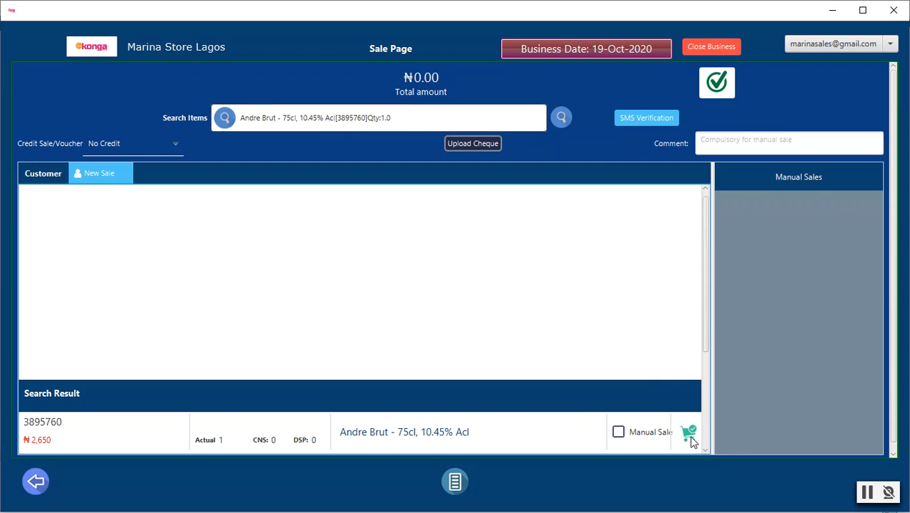
scroll(516, 375, "up", 1)
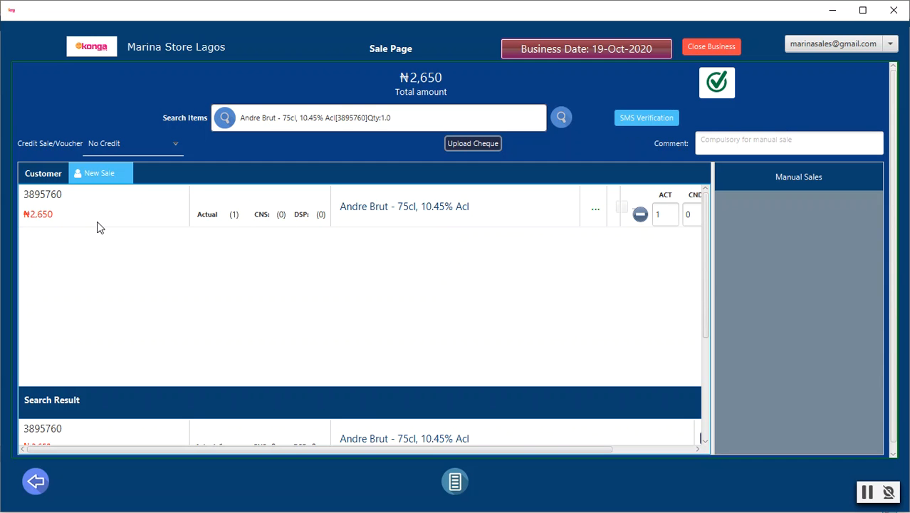
Create a new customer for this sale and enter the customer's full name and email
left_click(100, 176)
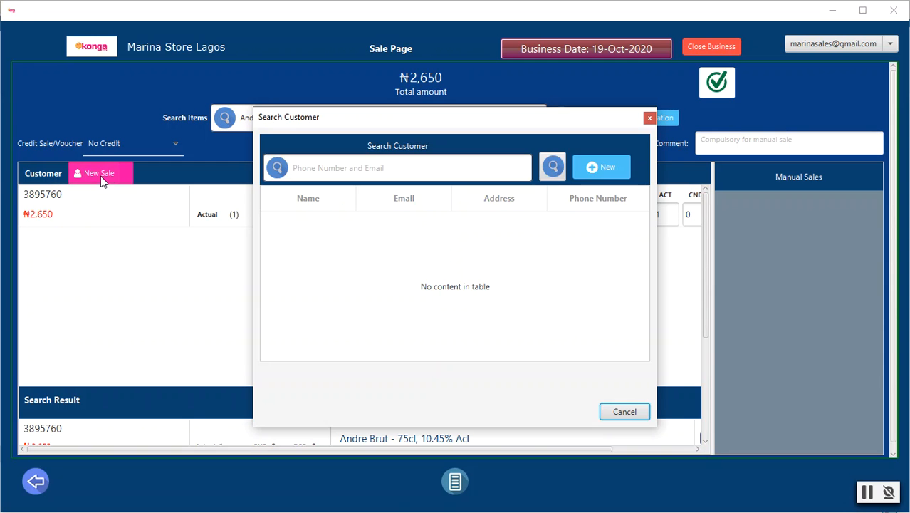
left_click(600, 169)
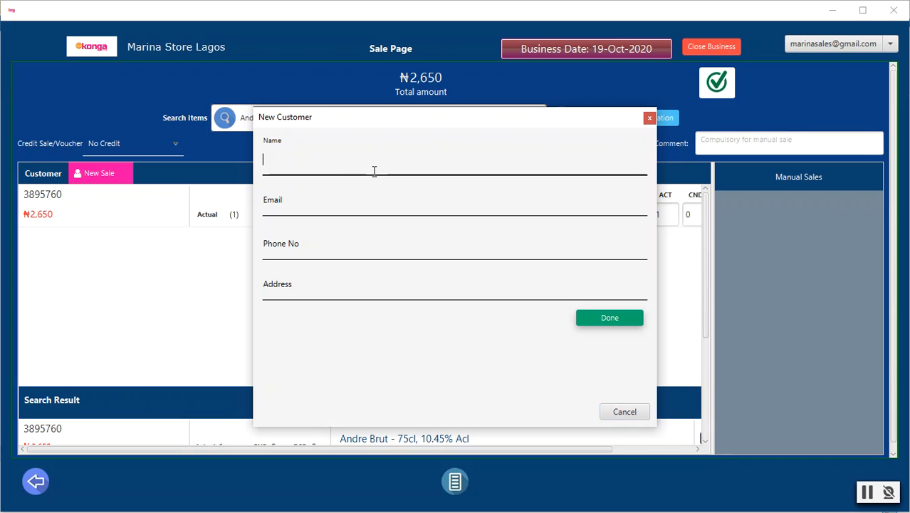
left_click(326, 207)
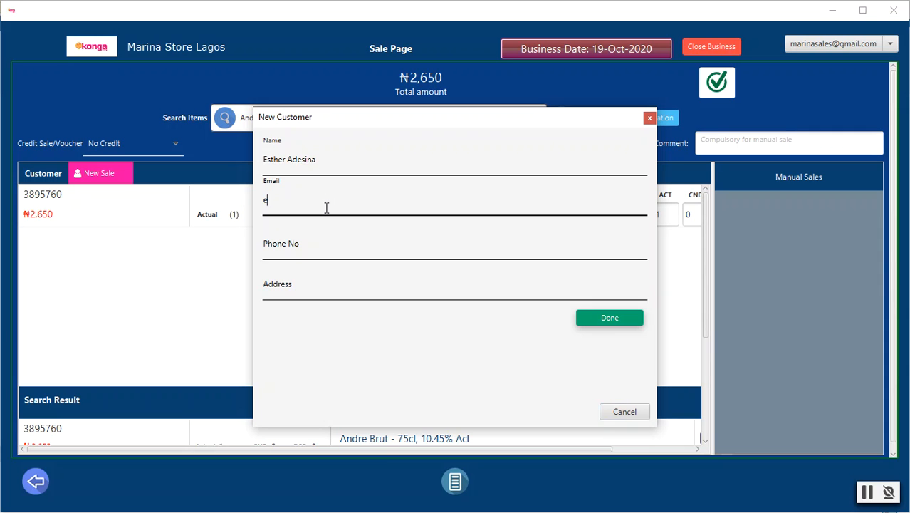
Fill in the new customer's phone number and address, and save the customer
left_click(324, 241)
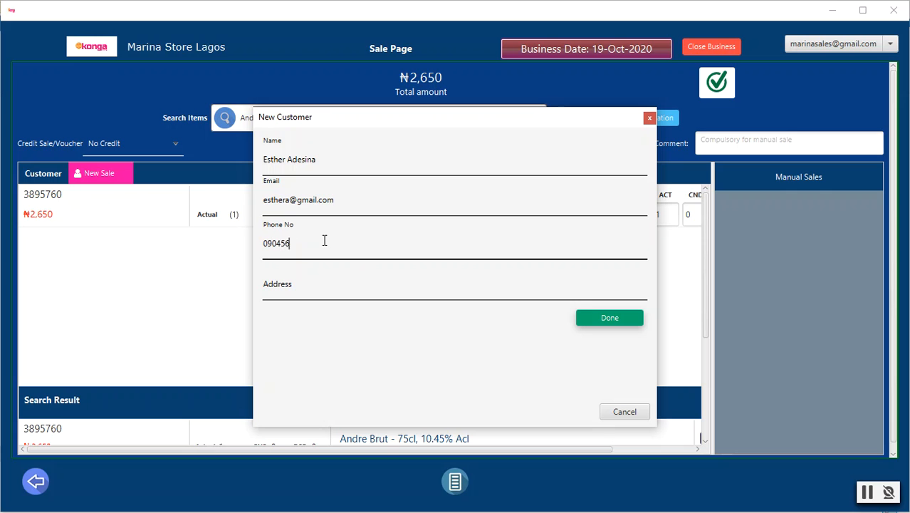
left_click(421, 292)
type("Gbad")
key("BackSpace")
type("gada")
left_click(602, 326)
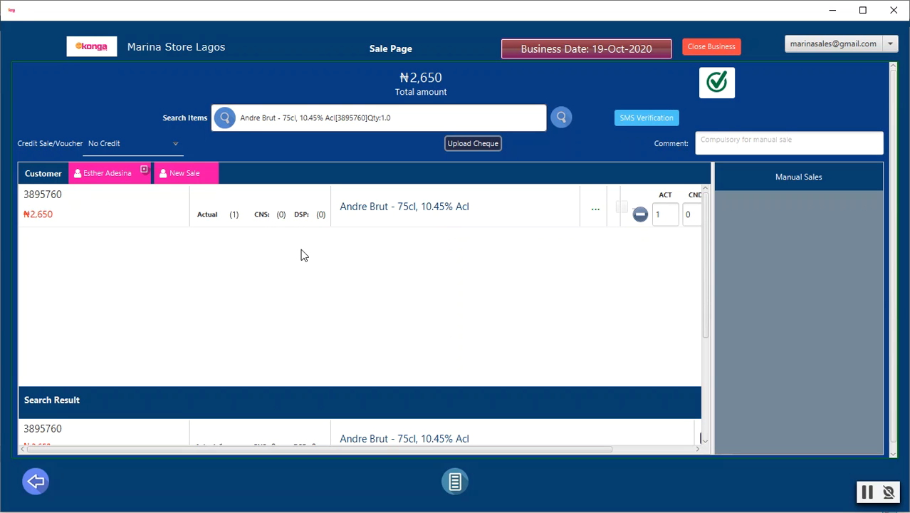
Start another sale with a second new customer and enter that customer's full name and email
left_click(185, 172)
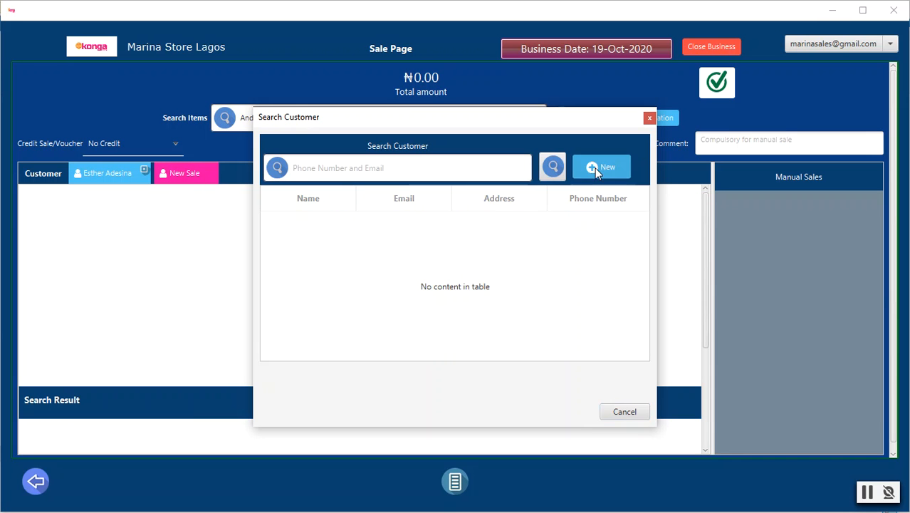
left_click(597, 166)
left_click(392, 167)
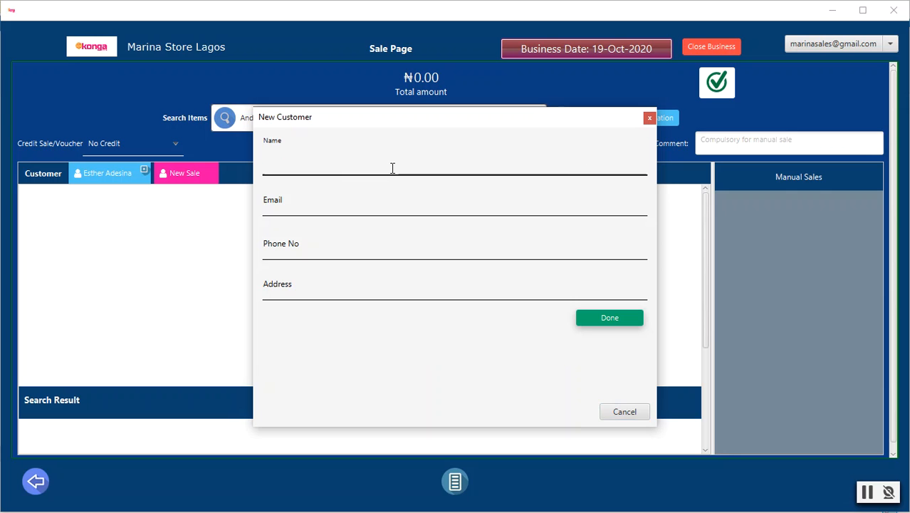
left_click(315, 207)
type("deup")
key("BackSpace")
key("BackSpace")
key("BackSpace")
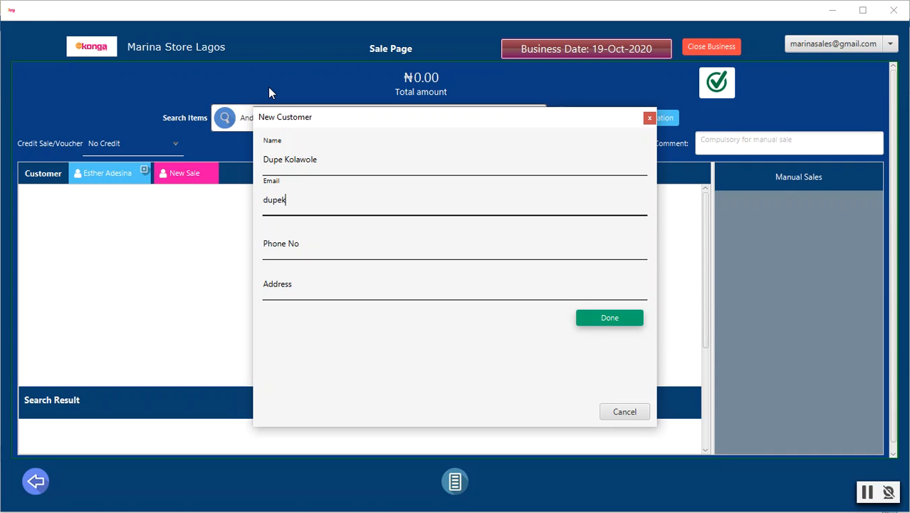
Enter the second customer's phone number and address, and save the record
left_click(332, 247)
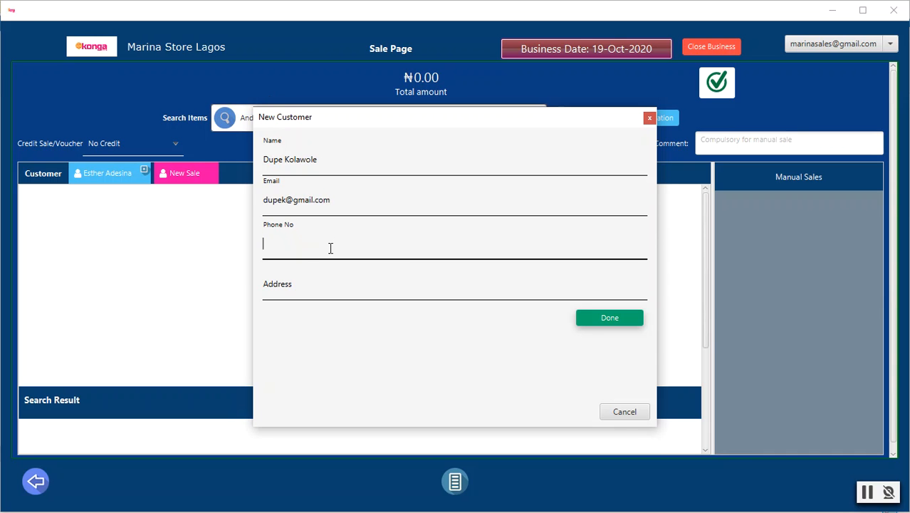
left_click(335, 295)
type("Gbagada")
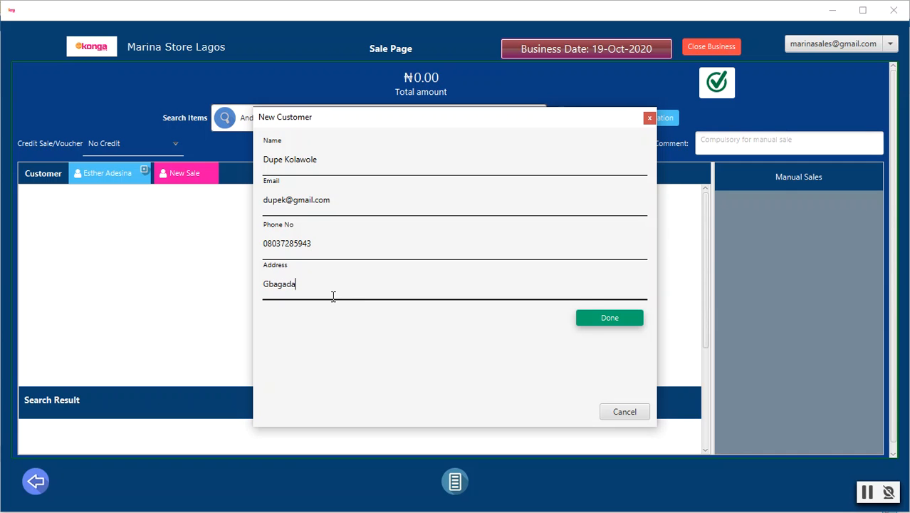
left_click(610, 322)
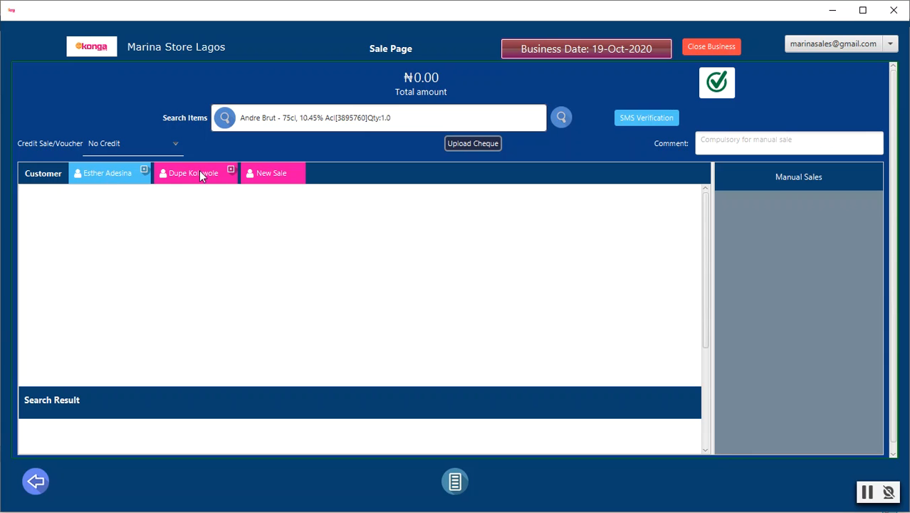
Check the first customer's cart, then in the second customer's sale search for 30 and add Office Mac Home Student 2011 EN DVD
left_click(104, 183)
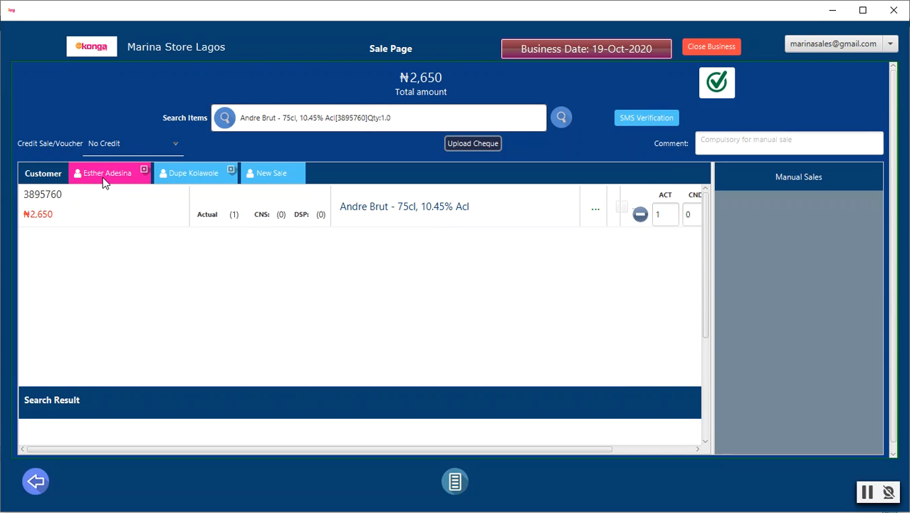
left_click(198, 173)
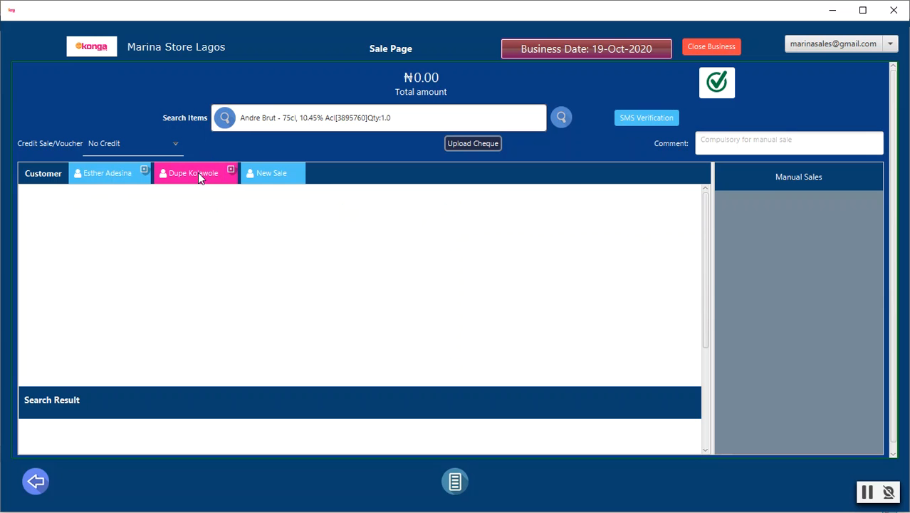
left_click(401, 119)
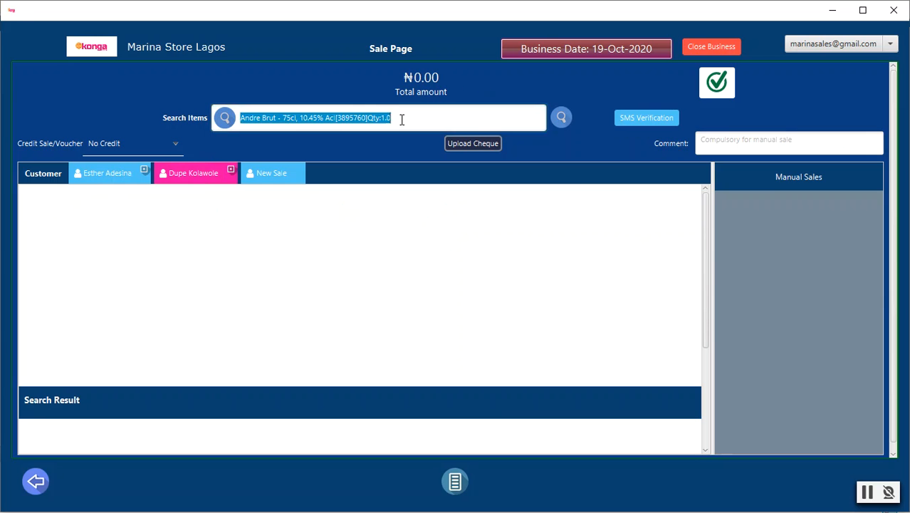
key("BackSpace")
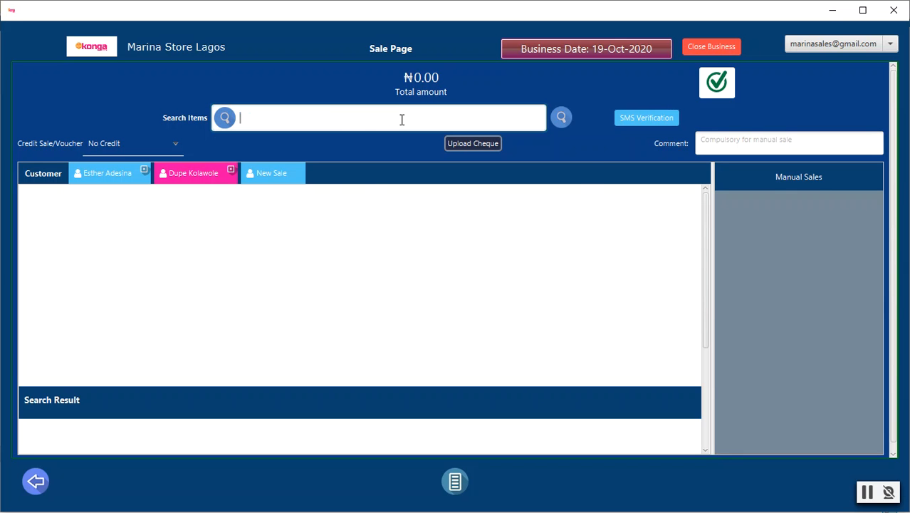
type("30")
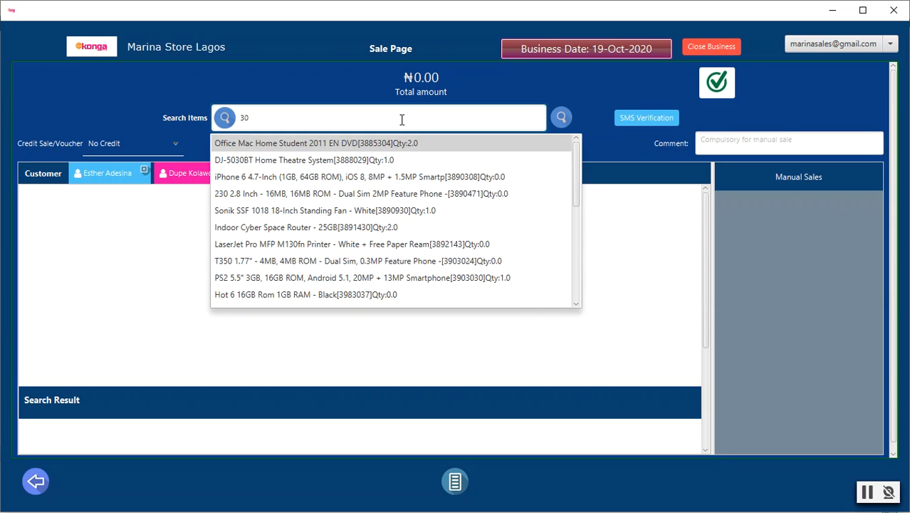
left_click(359, 147)
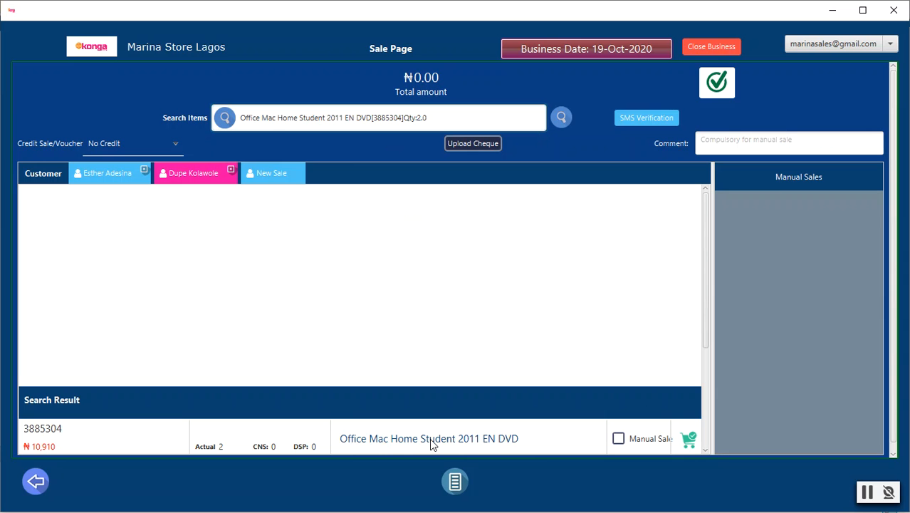
left_click(688, 439)
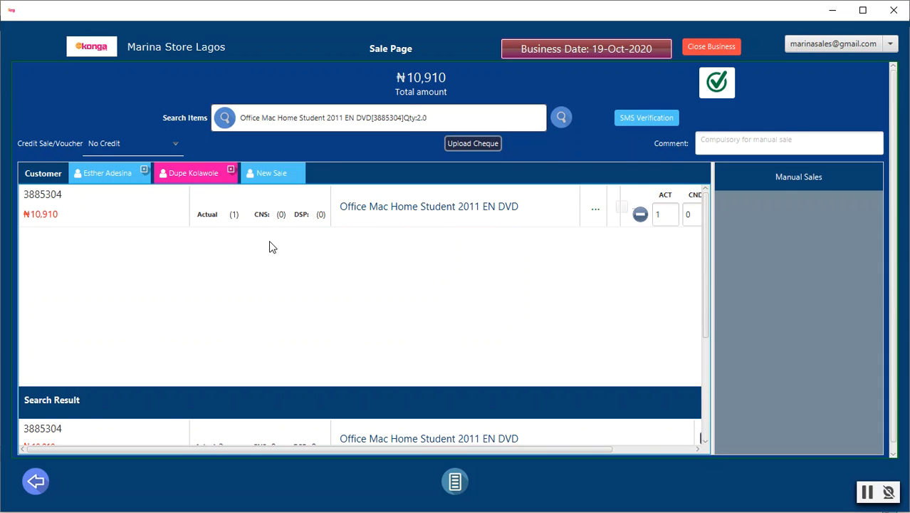
Check out the second customer's sale with full cash payment to the Marina (NGN) account and close the invoice
left_click(717, 86)
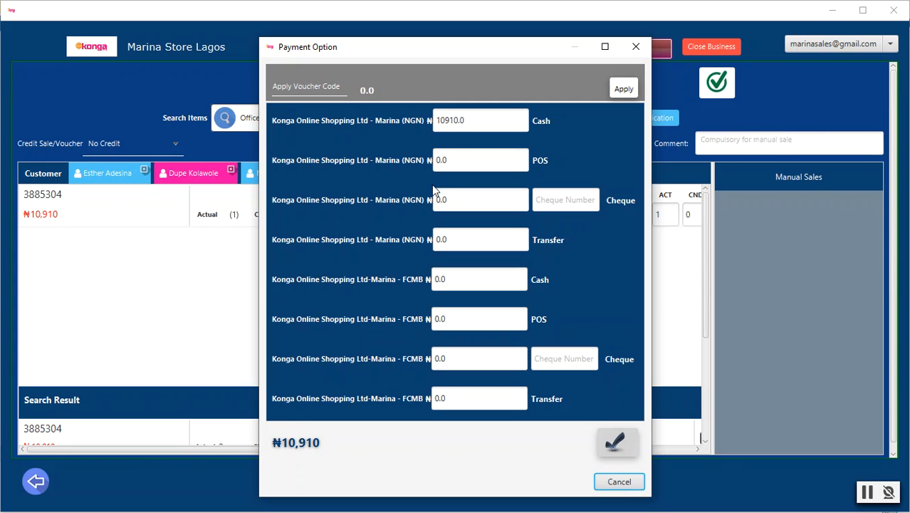
left_click(617, 442)
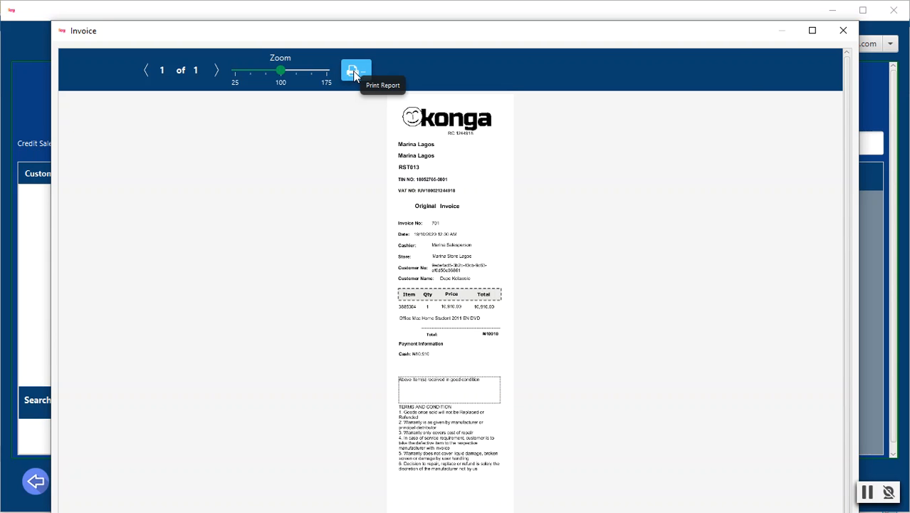
left_click(845, 32)
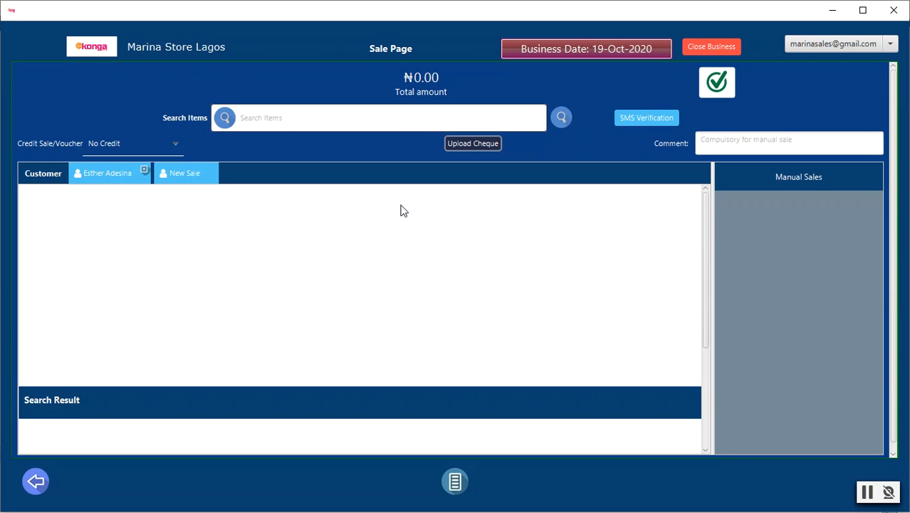
Reopen the first customer's pending sale and close it without checking out
left_click(110, 177)
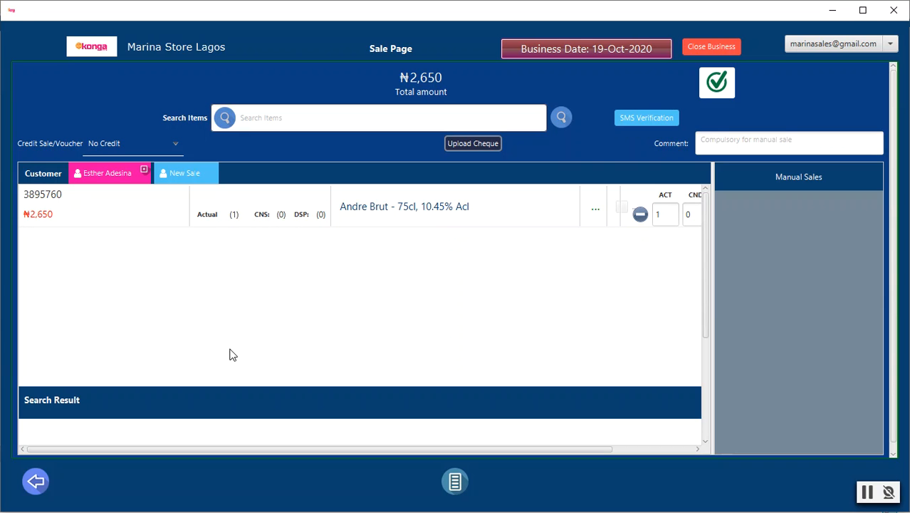
left_click(144, 172)
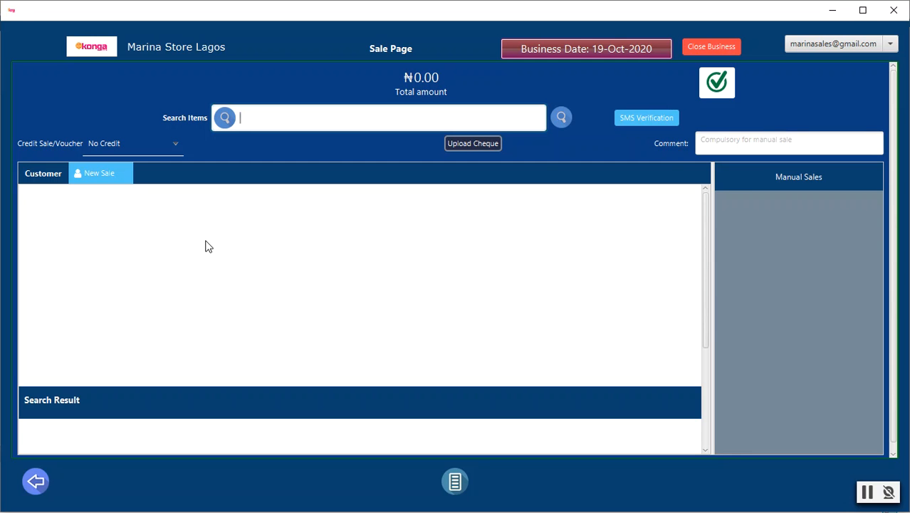
Search items for 61, choose Iphone 6 Tempered Glass Black, mark it as a manual sale priced at ₦1,500, and add it to the cart
type("61")
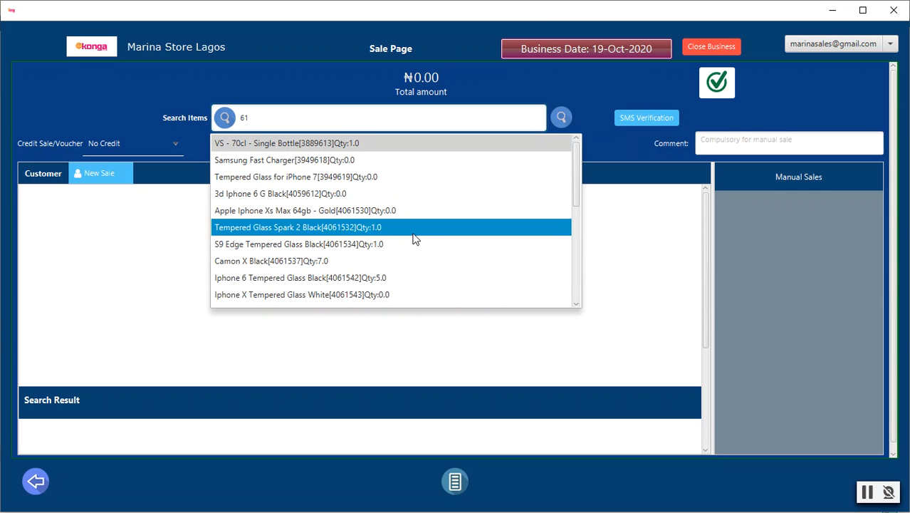
left_click(361, 284)
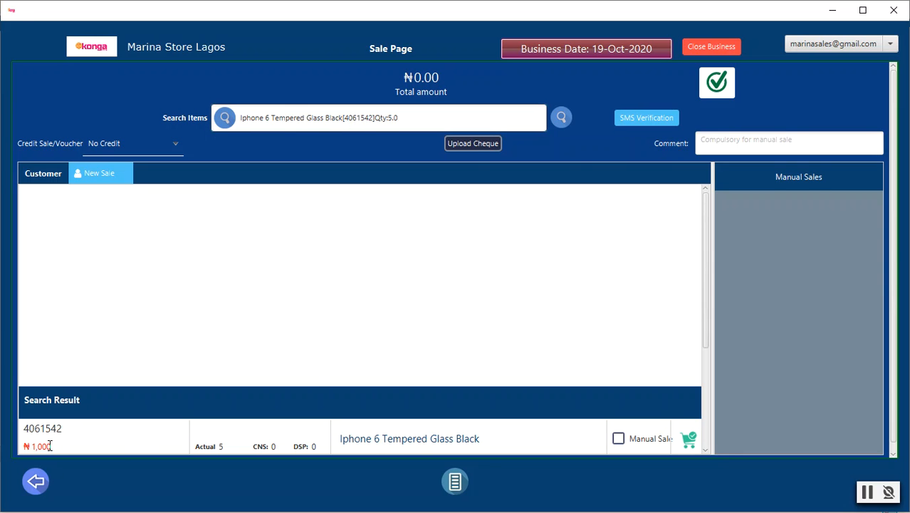
left_click(619, 440)
left_click(42, 446)
key("BackSpace")
type("5")
left_click(687, 440)
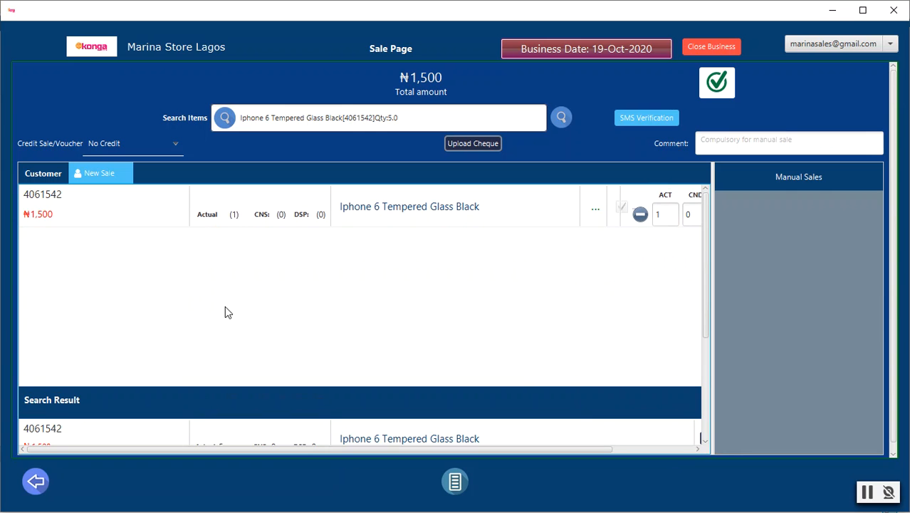
Find the existing customer by name and assign her to the tempered glass sale
left_click(101, 174)
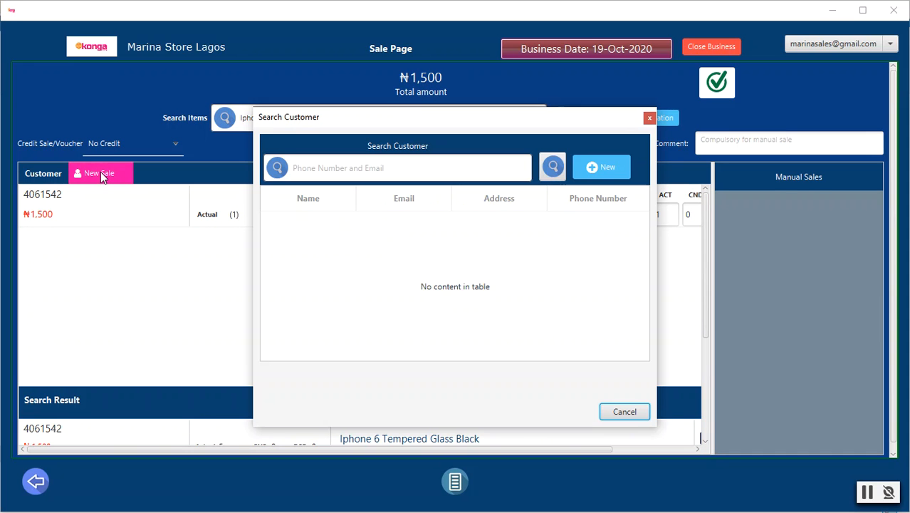
left_click(451, 171)
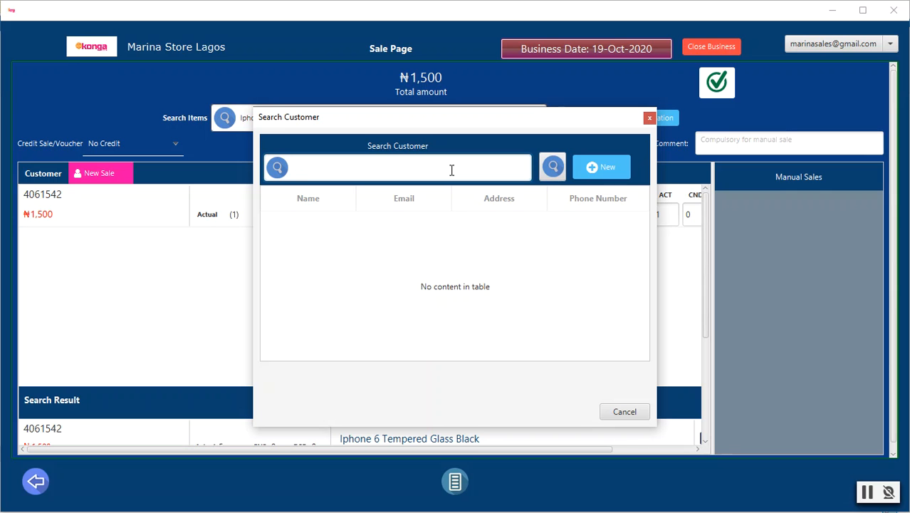
type("esth")
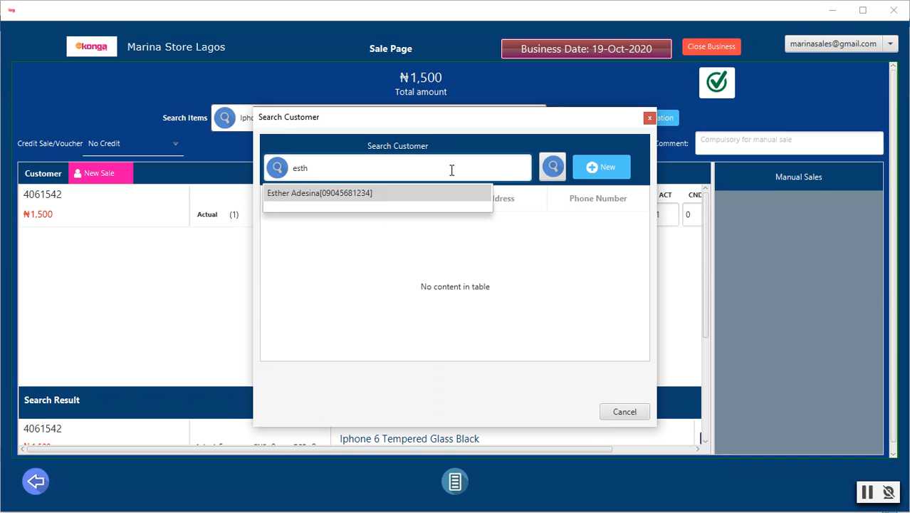
left_click(318, 193)
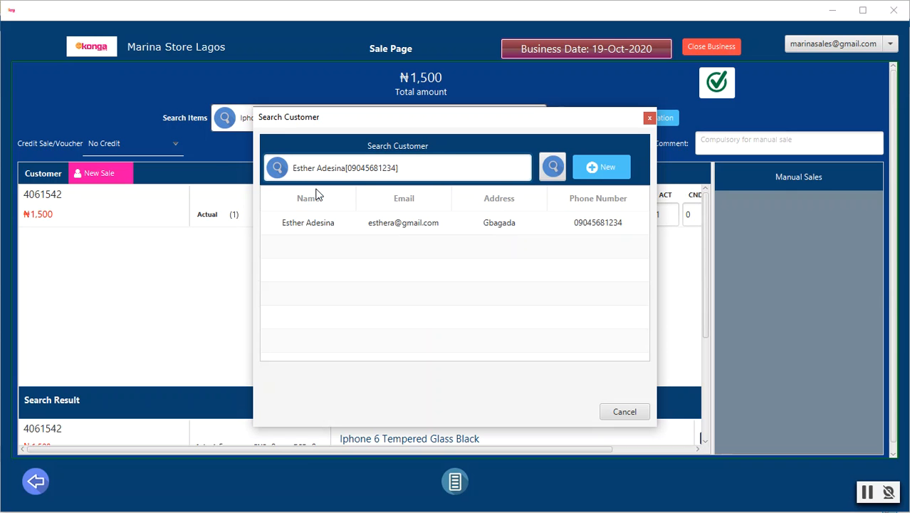
double_click(381, 221)
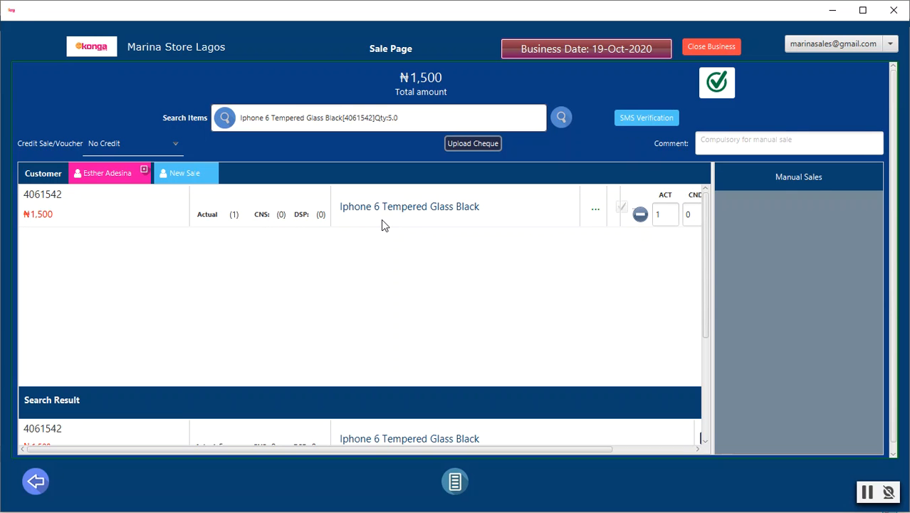
Enter "Price variance" as the manual sale comment and submit the tempered glass sale
left_click(723, 82)
left_click(749, 139)
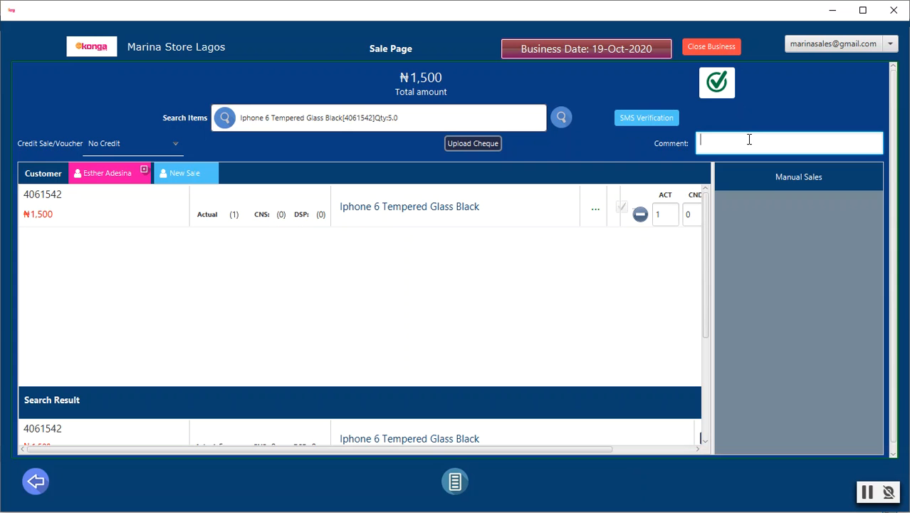
type("Price variance")
left_click(868, 498)
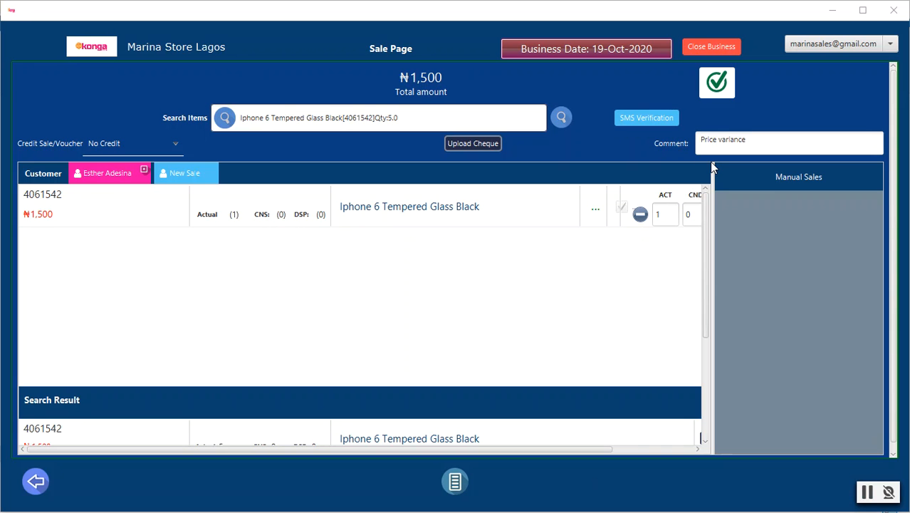
left_click(717, 83)
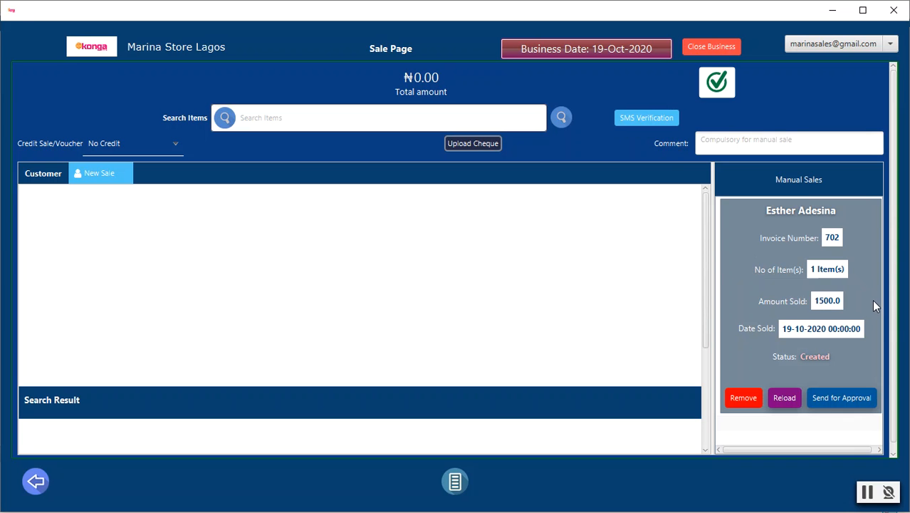
Send the tempered glass manual sale for approval and reload its approval status
left_click(835, 401)
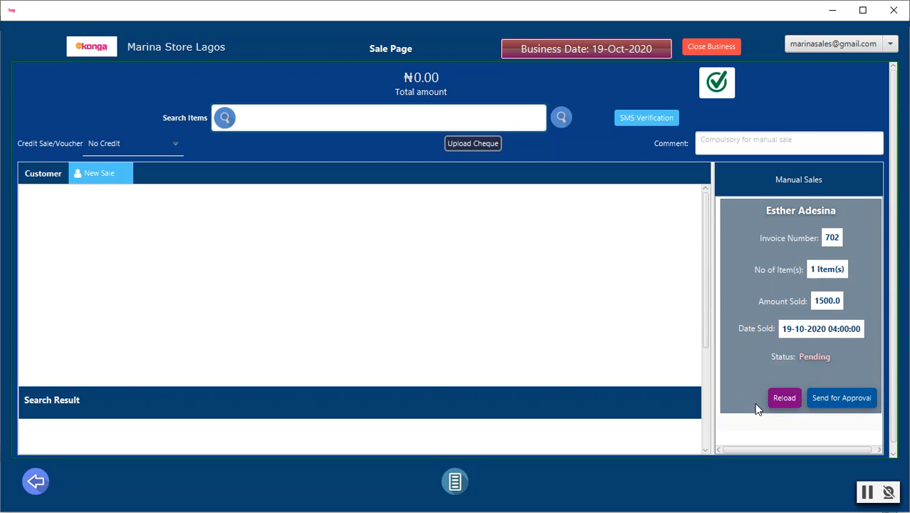
left_click(867, 493)
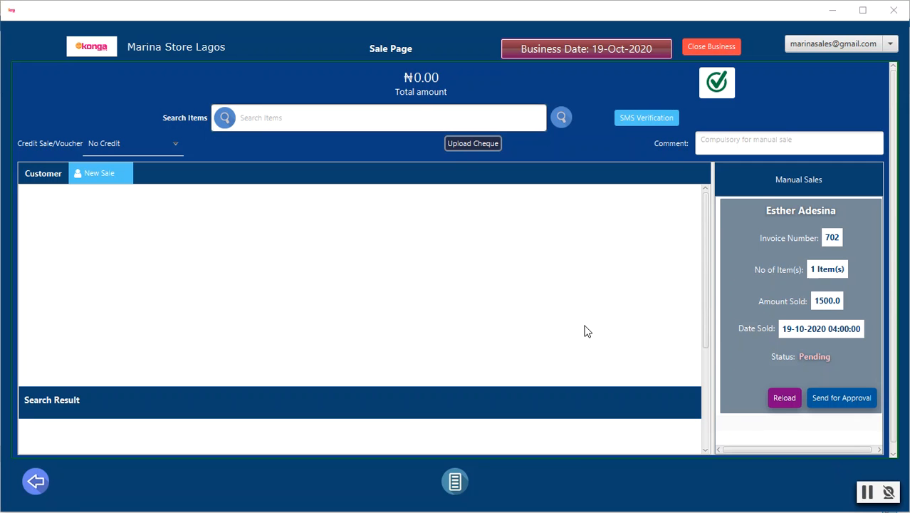
left_click(785, 398)
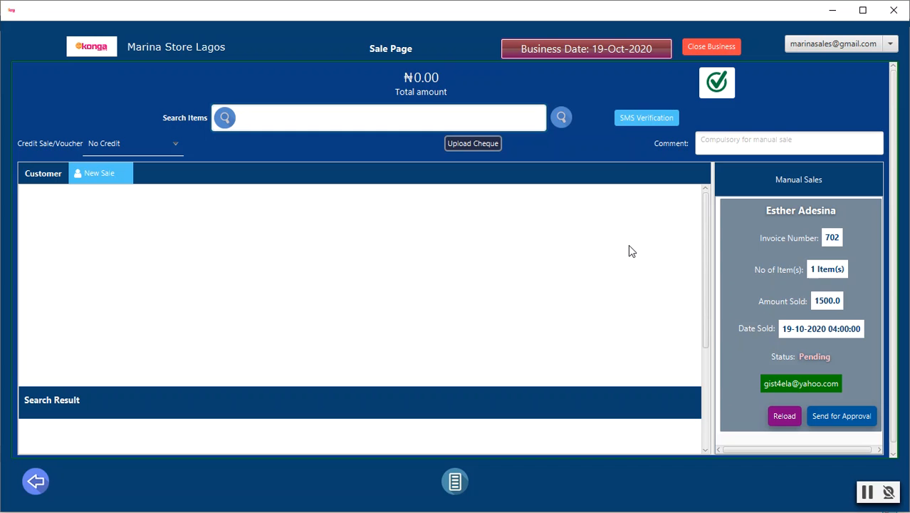
left_click(864, 500)
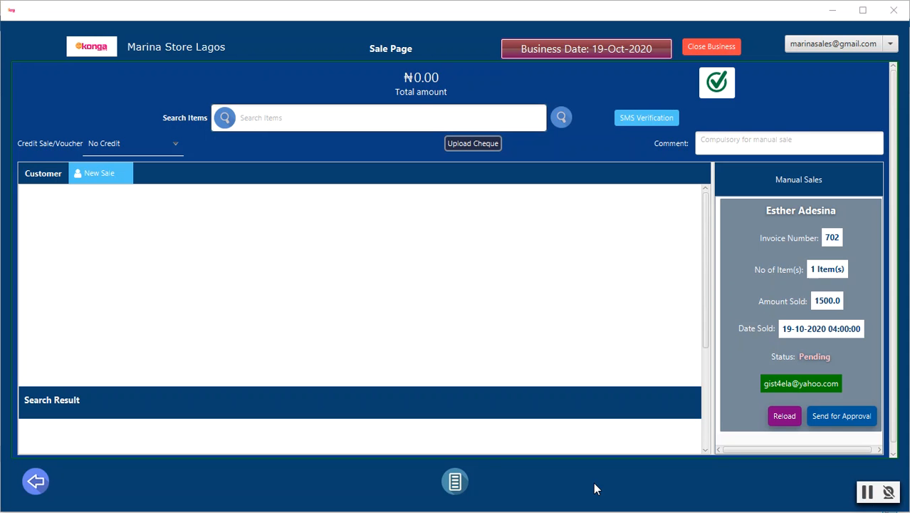
left_click(778, 420)
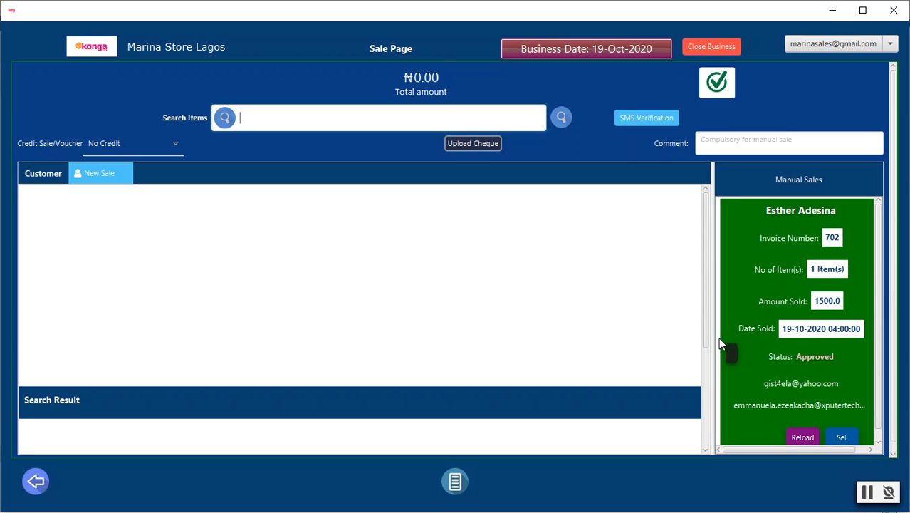
Sell the approved manual sale with 1500 in cash to the Marina (NGN) account and close the invoice
scroll(769, 381, "down", 1)
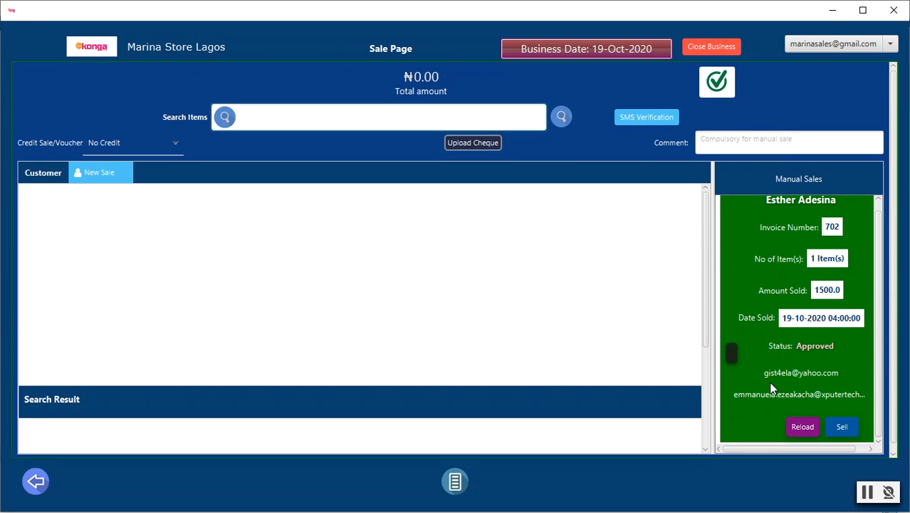
left_click(843, 432)
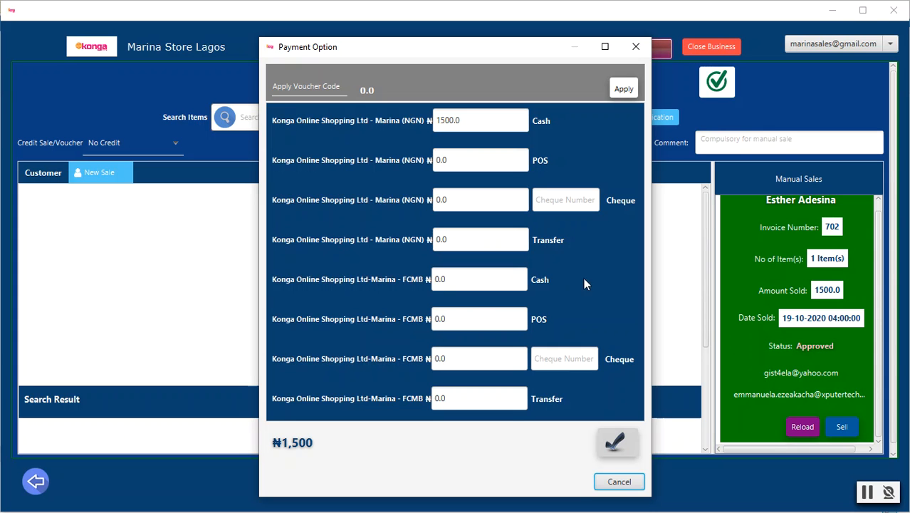
left_click(617, 443)
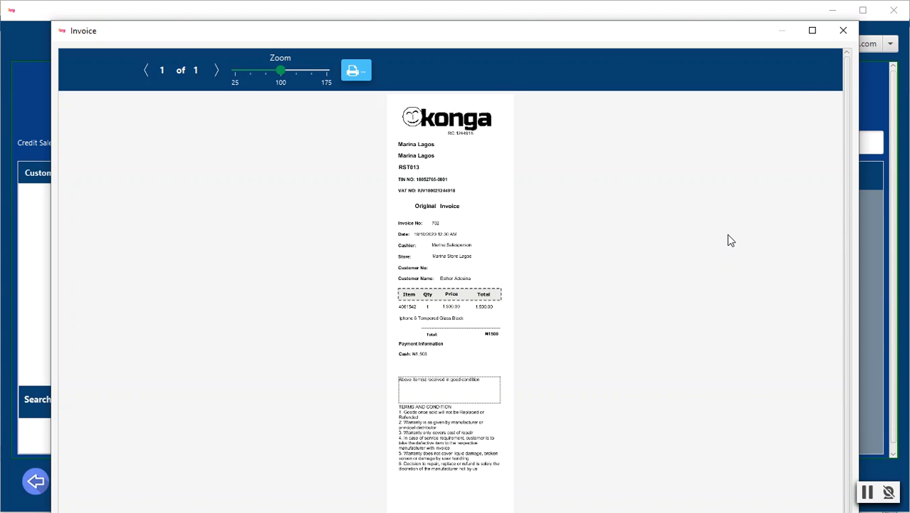
left_click(833, 41)
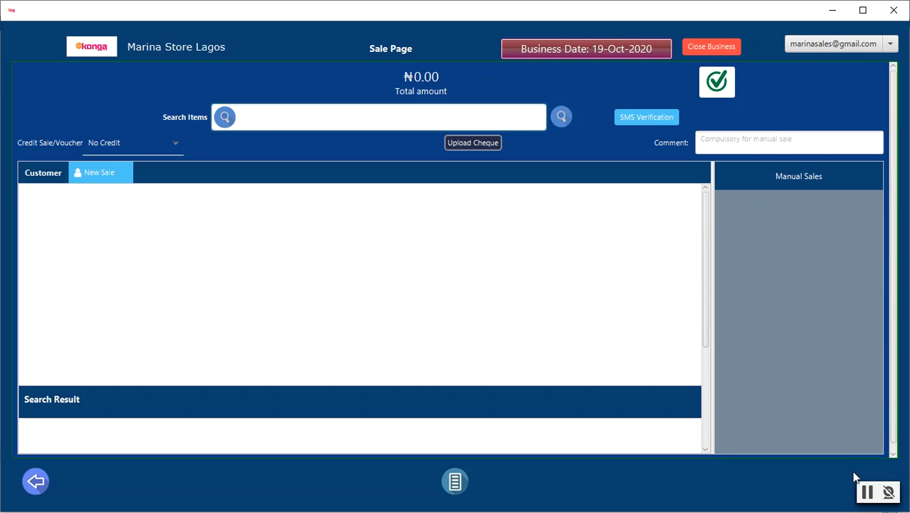
left_click(864, 491)
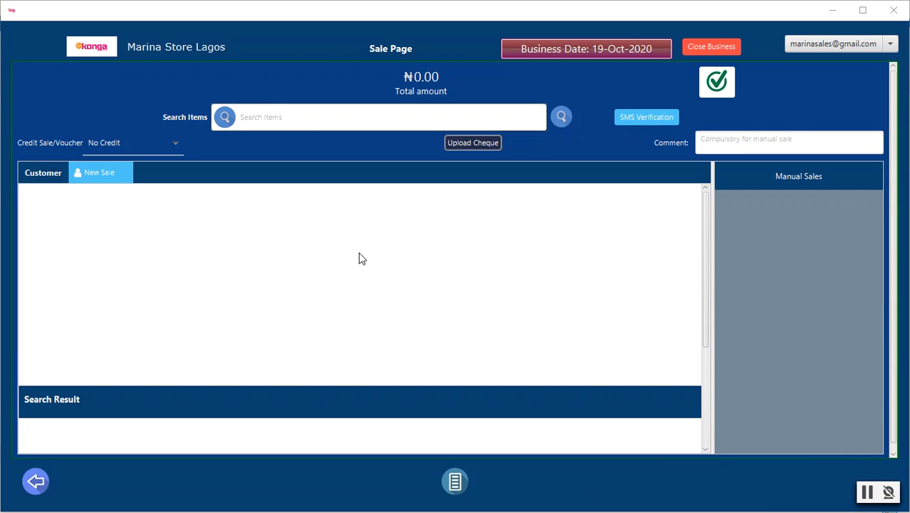
Search items for 196, choose Daewoo Steam Iron Dsi-9281, and mark it as a manual sale
left_click(317, 108)
type("196")
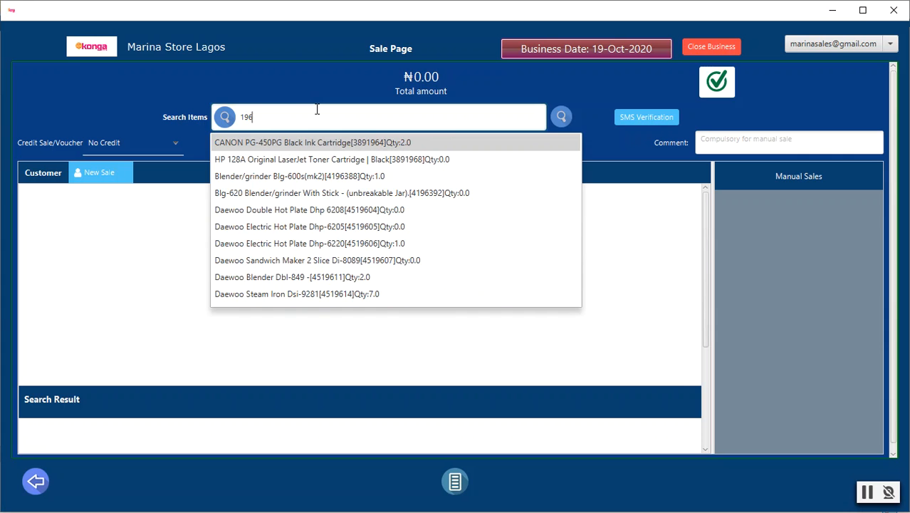
left_click(367, 294)
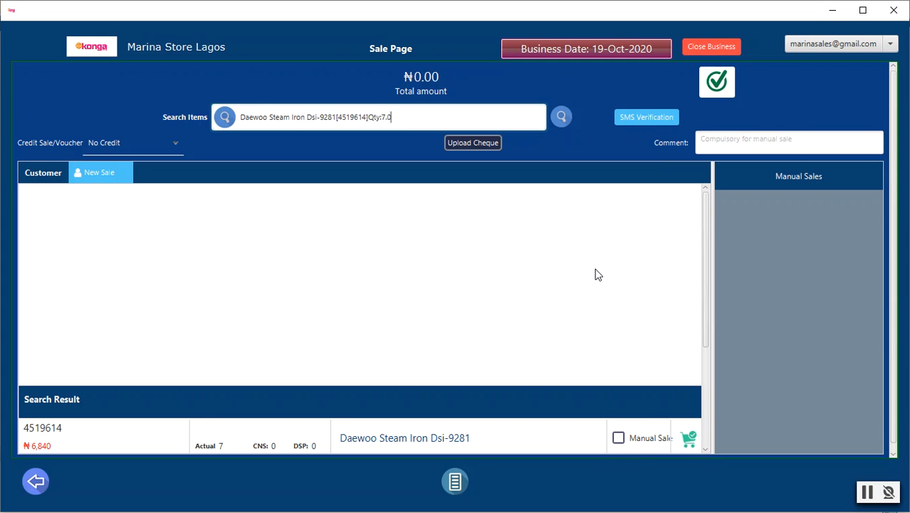
left_click(620, 439)
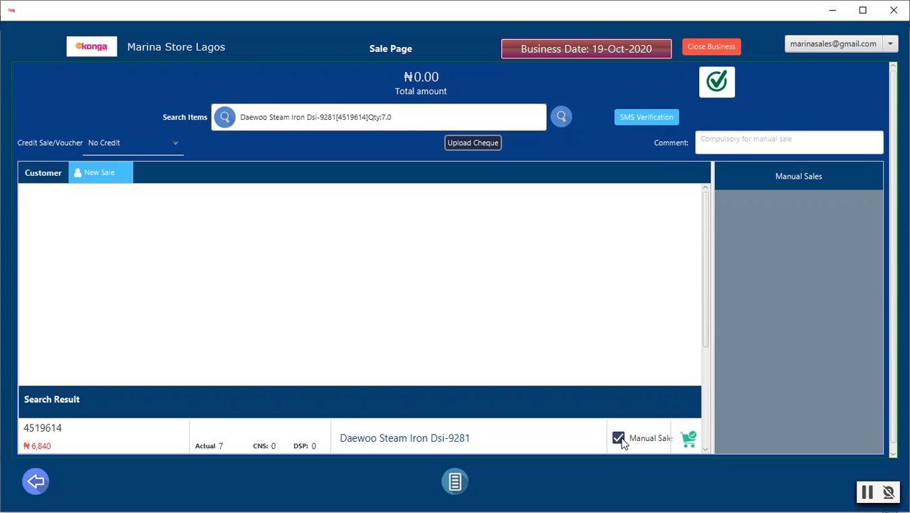
Set the credit sale type to Ren Money, enter the credit/voucher token, and add the steam iron to the cart
left_click(173, 144)
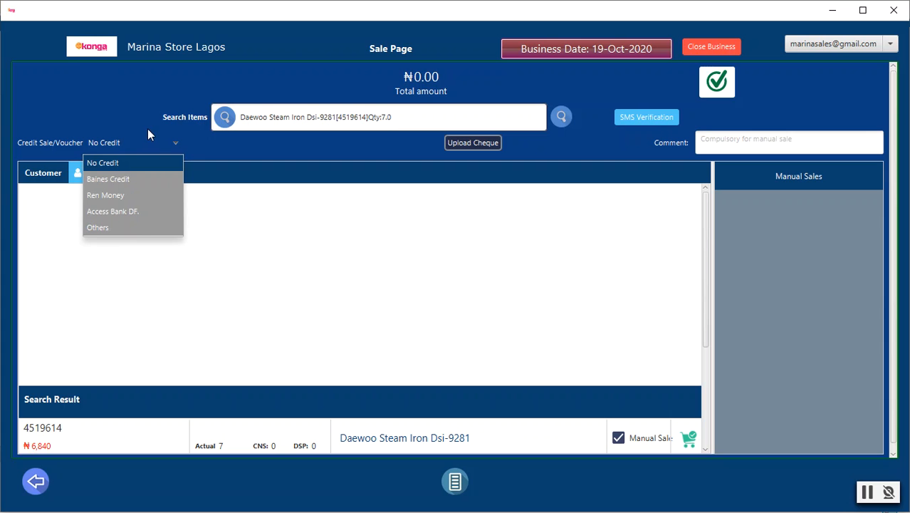
left_click(126, 195)
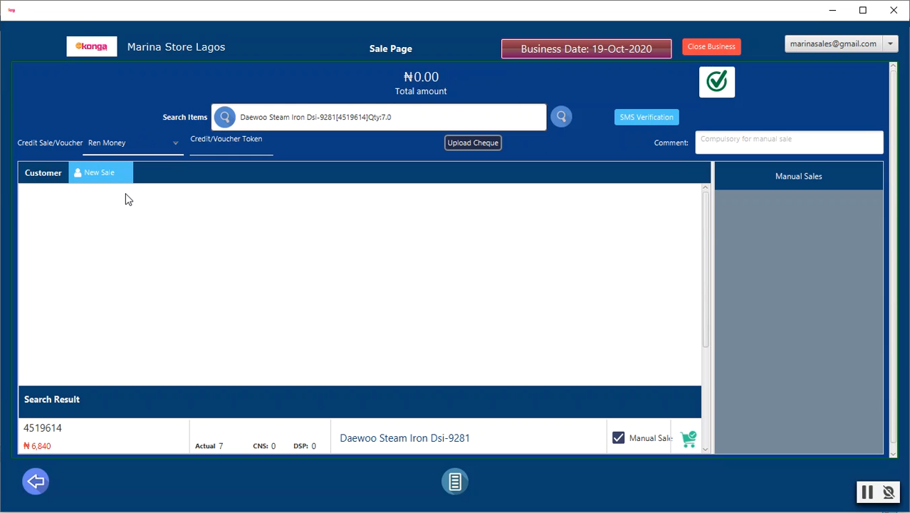
left_click(216, 148)
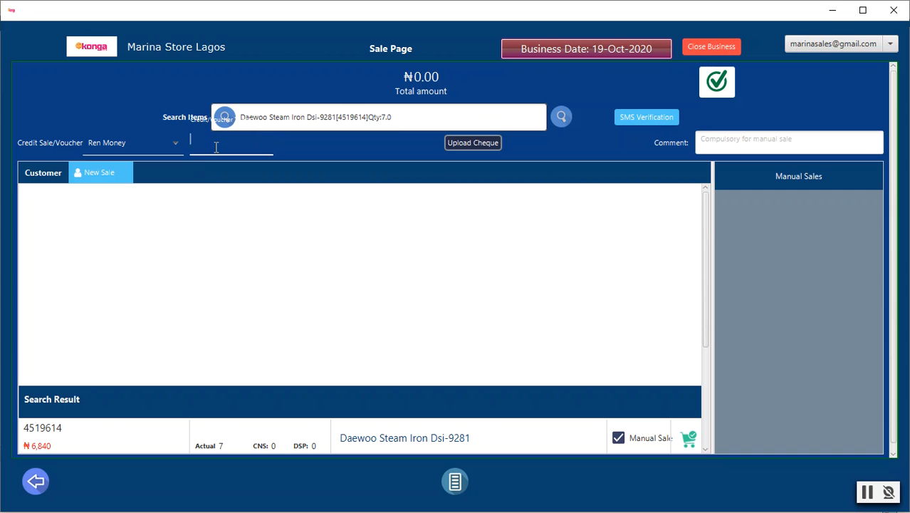
left_click(706, 84)
left_click(688, 440)
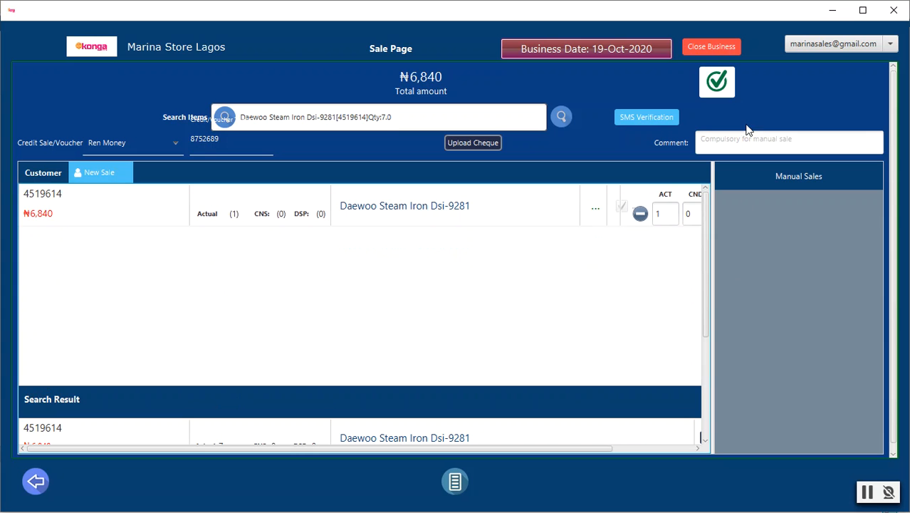
Enter the comment "Customer wants to use Ren money payment option" and try to submit the steam iron sale
left_click(720, 84)
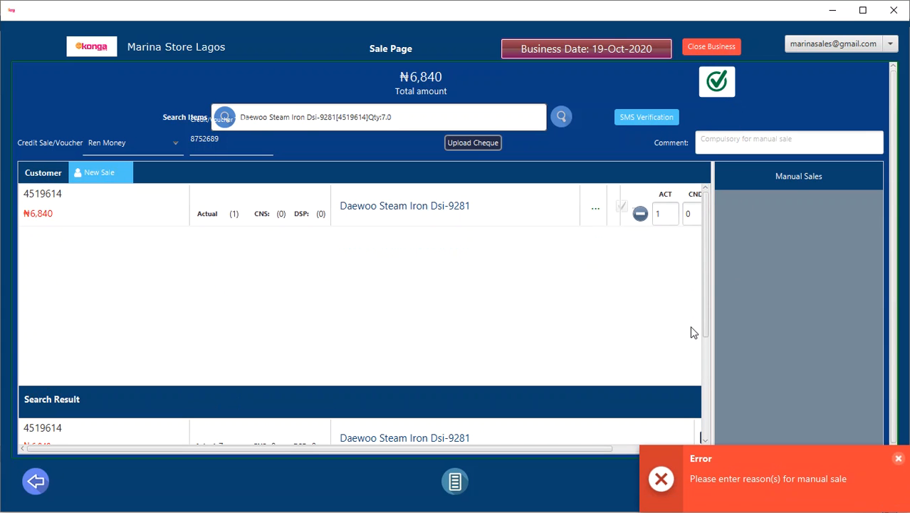
left_click(738, 143)
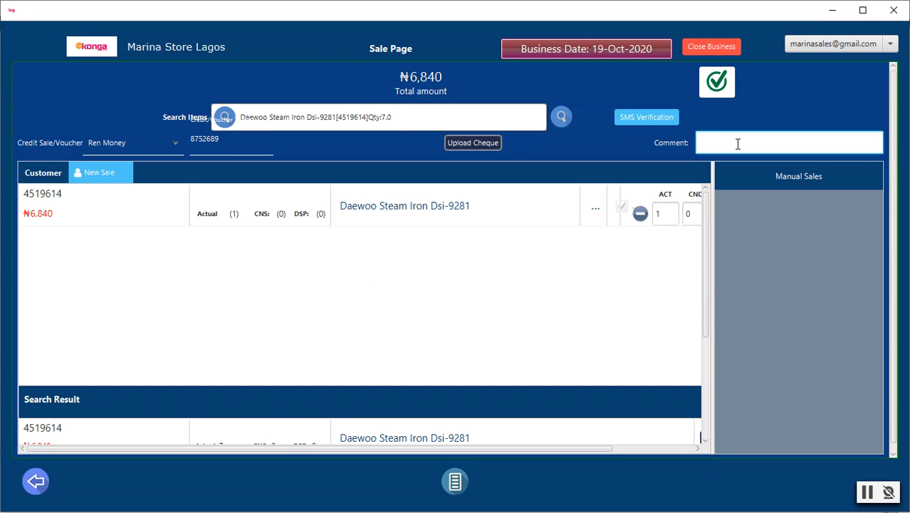
type("Customer ")
type("se")
type("nts to us")
type("e Ren mo")
type("ney payment ")
type("option")
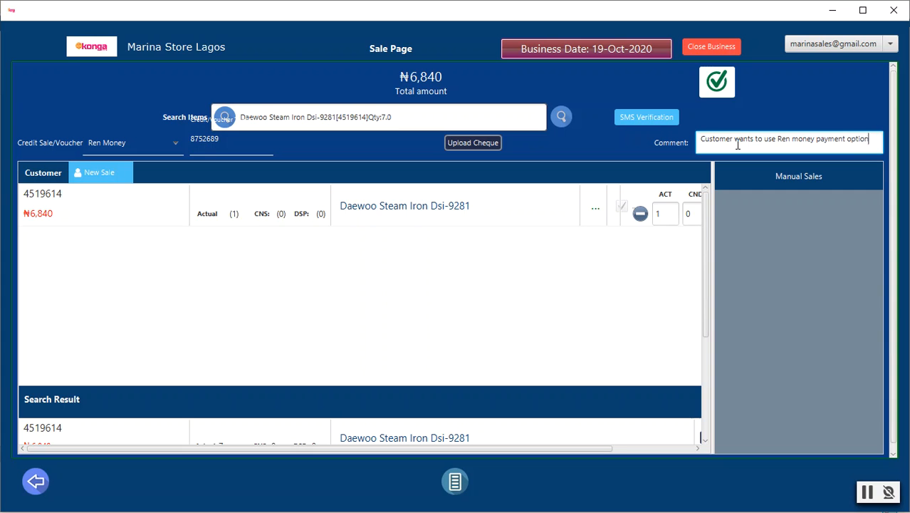
left_click(716, 82)
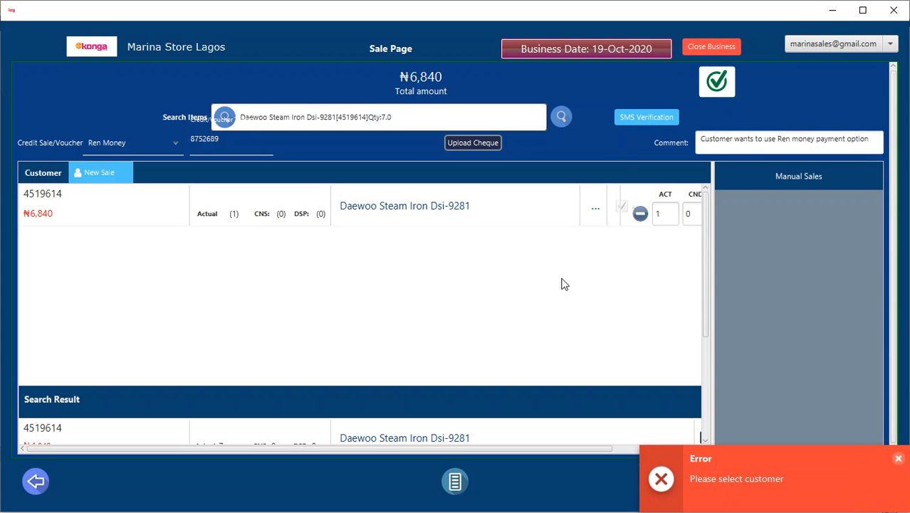
Start a new customer record for the steam iron sale and fill in the customer's full name and e-mail
left_click(83, 175)
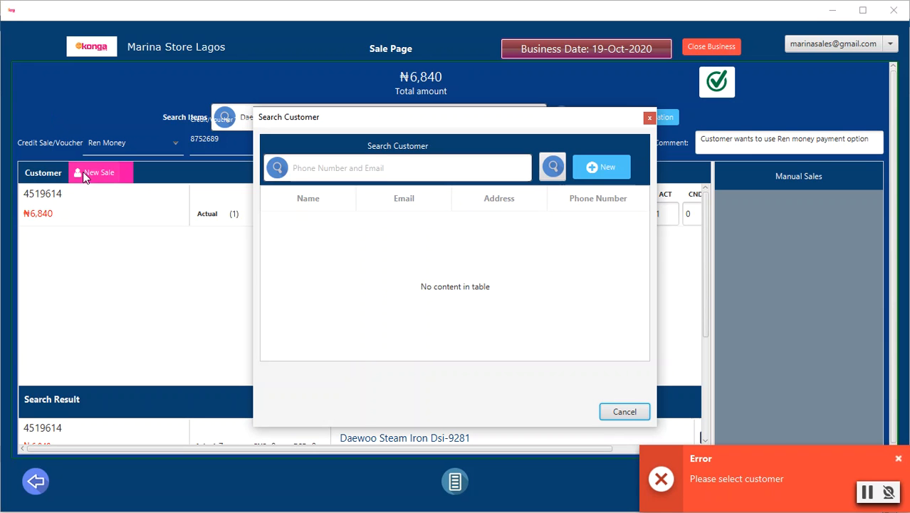
left_click(591, 159)
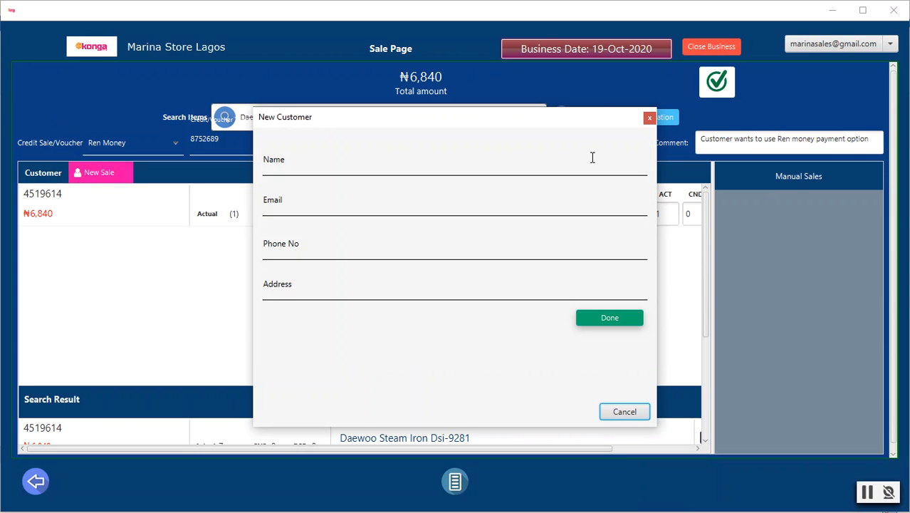
left_click(503, 162)
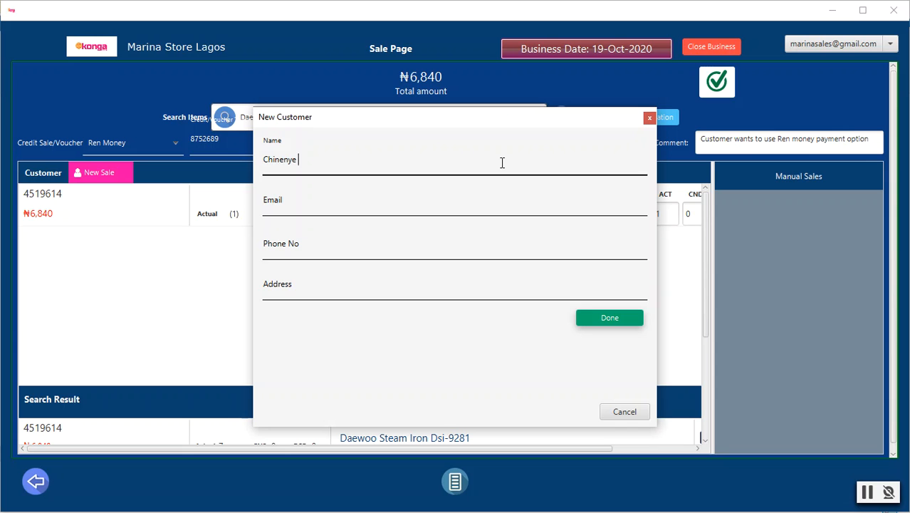
left_click(358, 208)
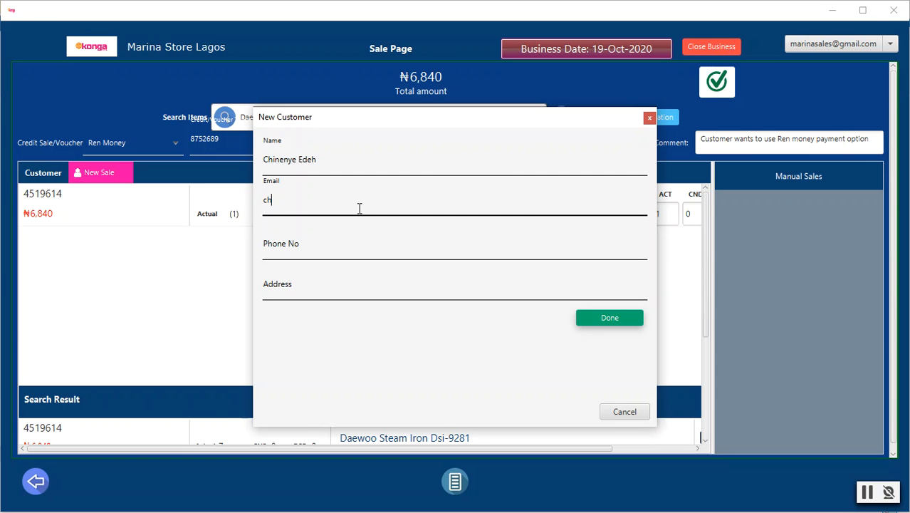
Fill in the new customer's phone number and address and save the customer record
left_click(362, 250)
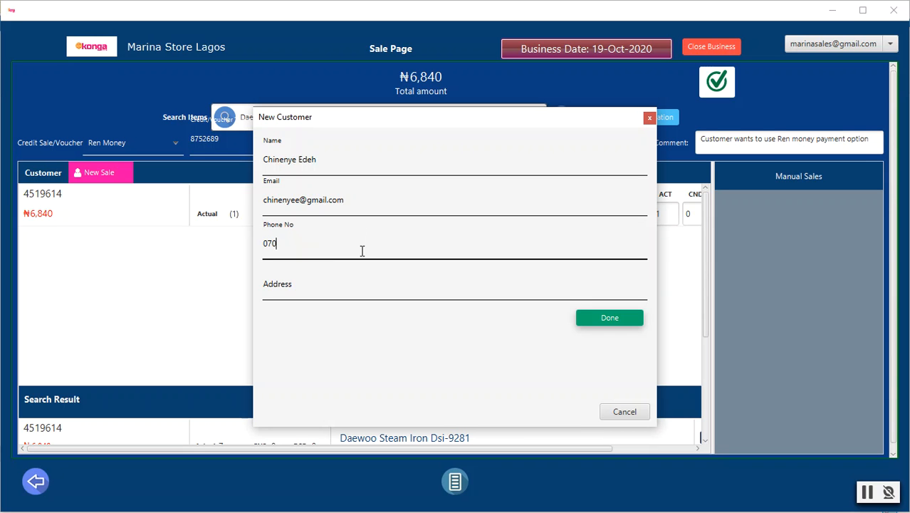
left_click(461, 283)
type("Gbagada")
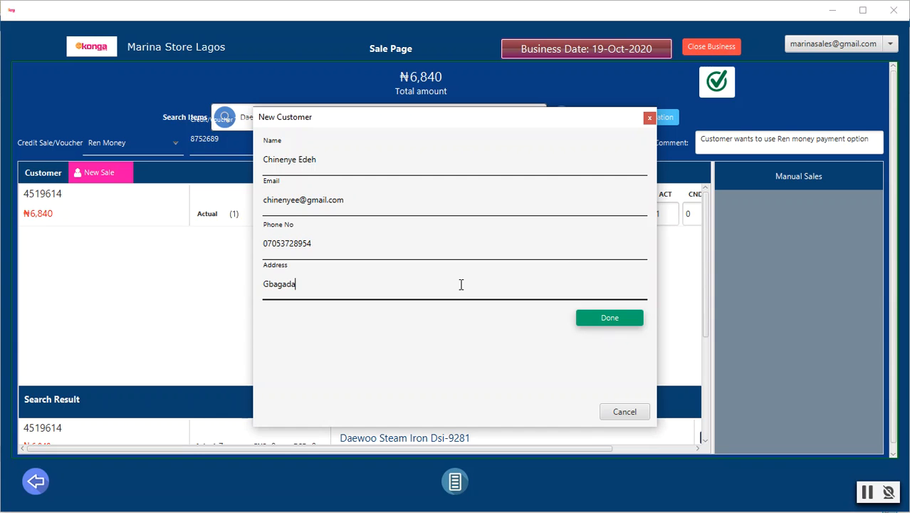
left_click(610, 318)
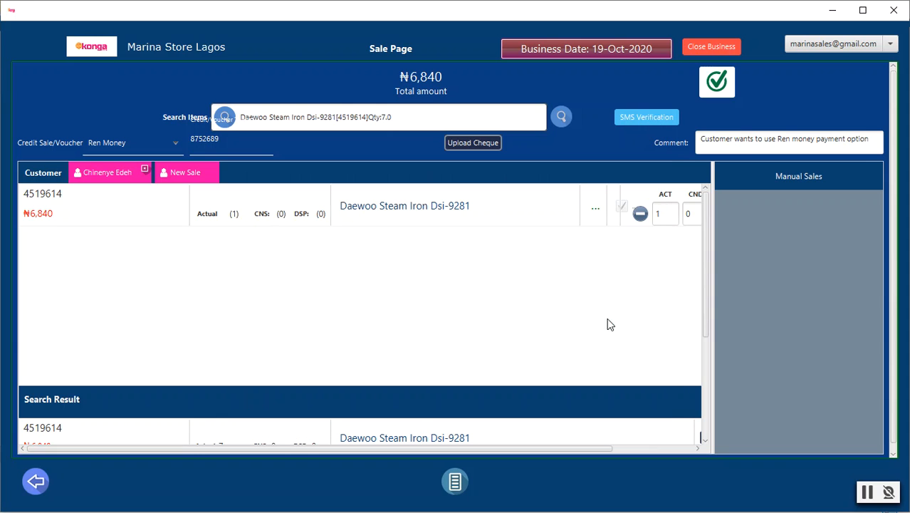
Submit the steam iron sale as a manual sale and send it for approval
left_click(715, 84)
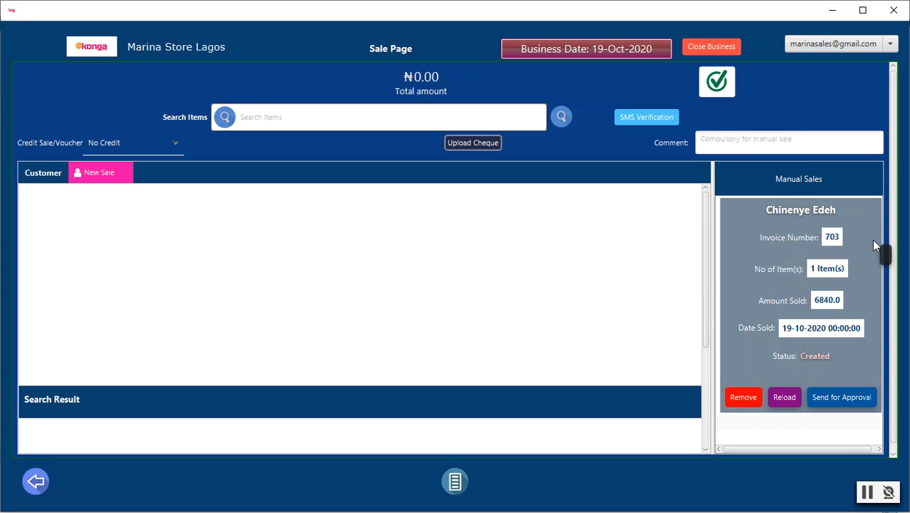
left_click(831, 397)
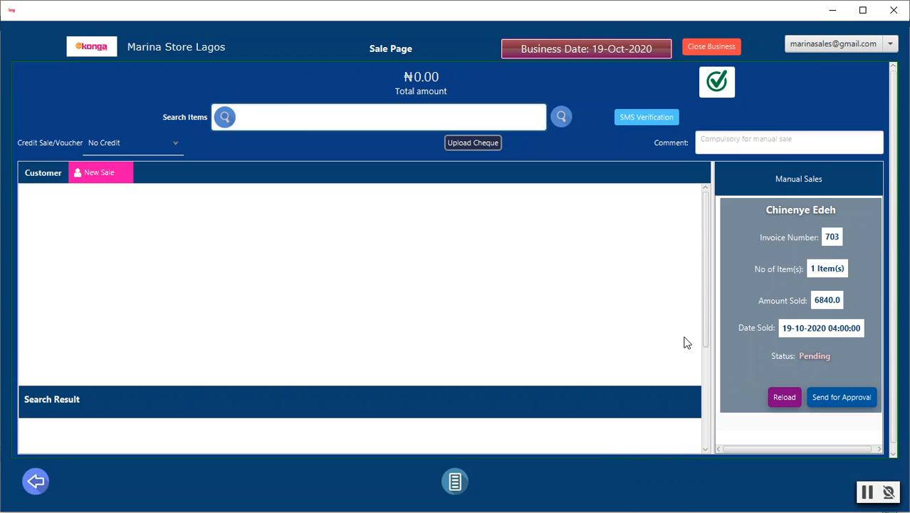
Search items for 65, choose RMC-05 Smart Hub Alarm Clock Charger, and set Access Bank DF. credit with its credit/voucher token
type("65")
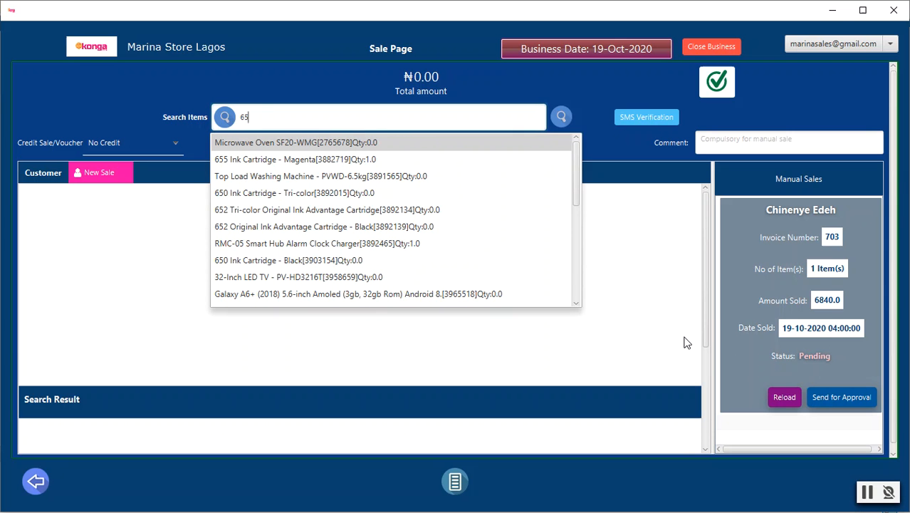
left_click(382, 244)
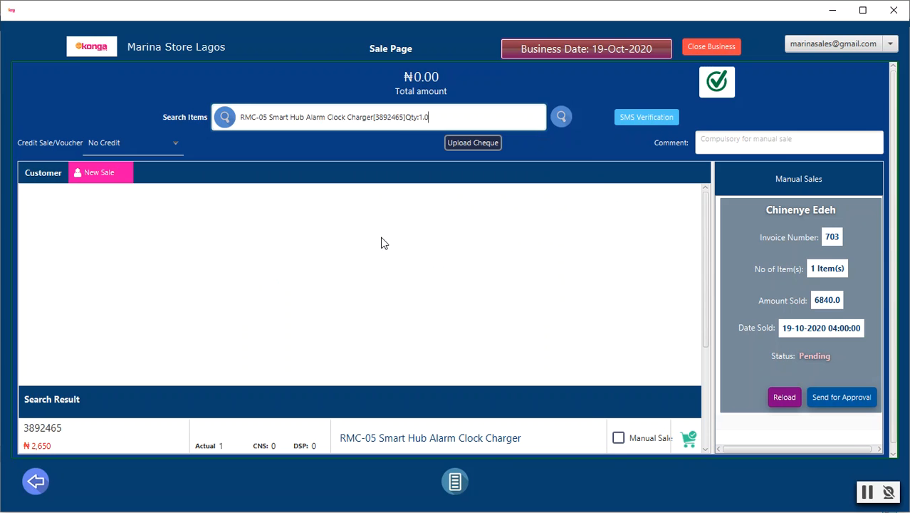
left_click(171, 149)
left_click(122, 211)
left_click(207, 142)
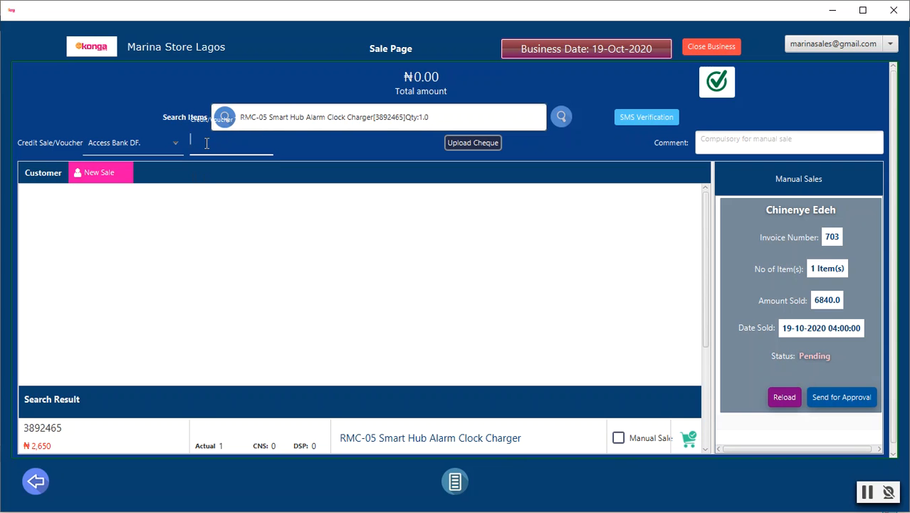
Enter the comment "Customer wants to pay with access bank df" and try to submit the sale
left_click(715, 137)
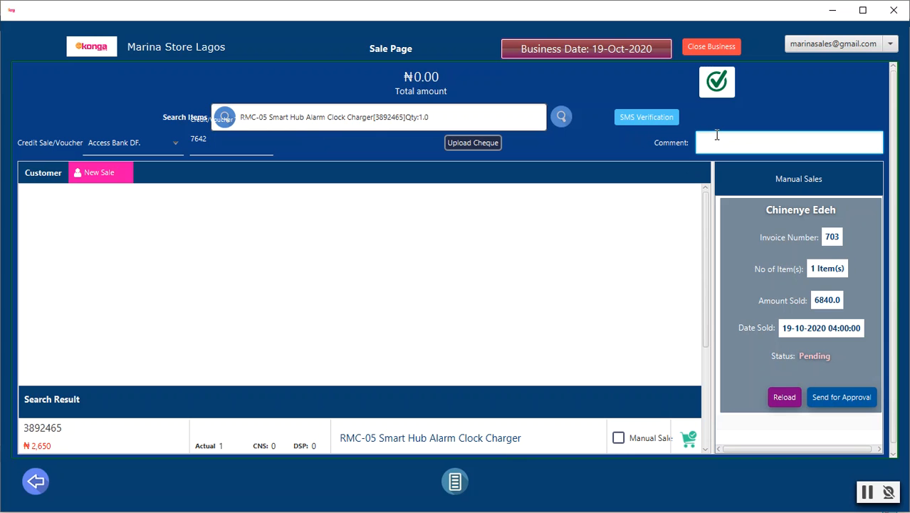
type("Customer wants to pay with access ban")
key("BackSpace")
type("n")
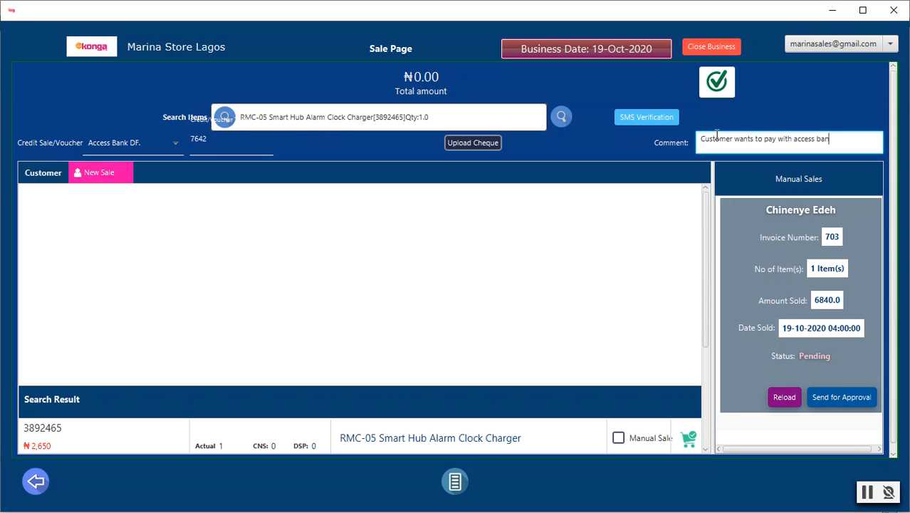
type("k dmf")
key("BackSpace")
key("BackSpace")
type("f")
left_click(721, 85)
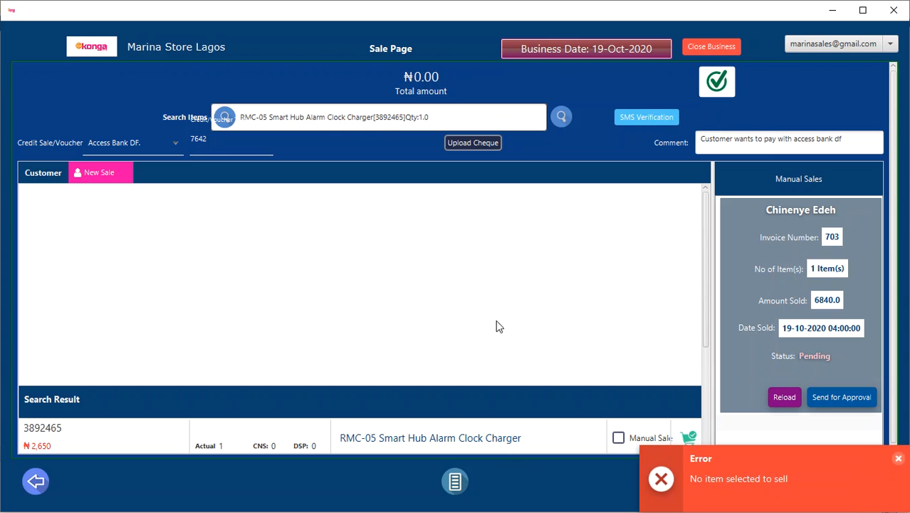
Add the alarm clock charger to the cart and assign the existing customer, found by first name, to the sale
left_click(688, 436)
left_click(715, 89)
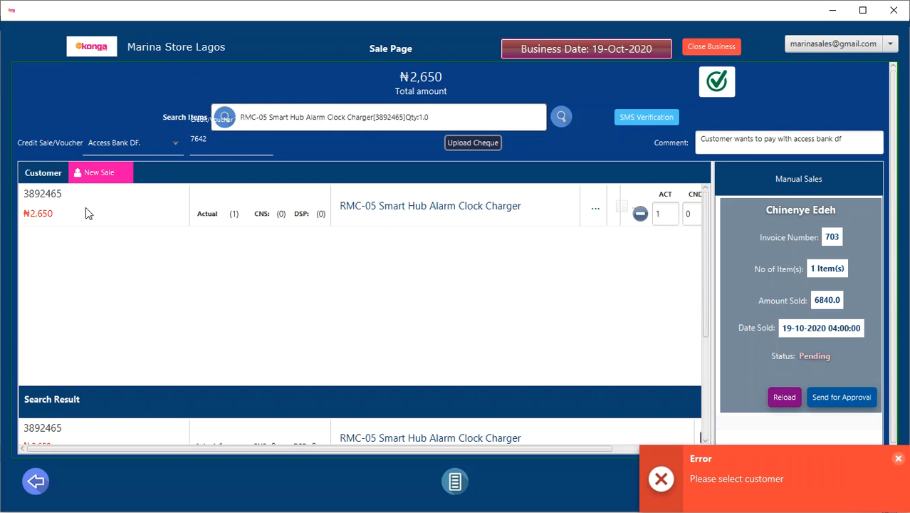
left_click(91, 174)
left_click(407, 171)
type("d")
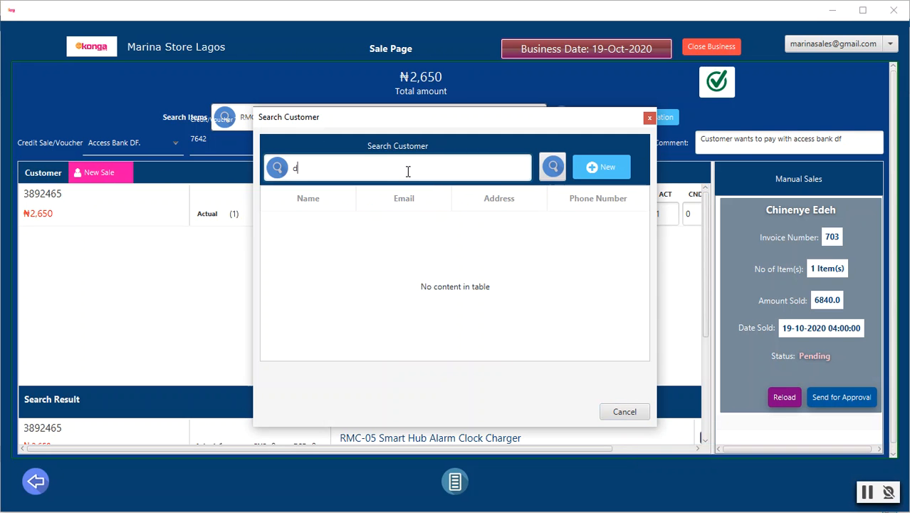
type("upe")
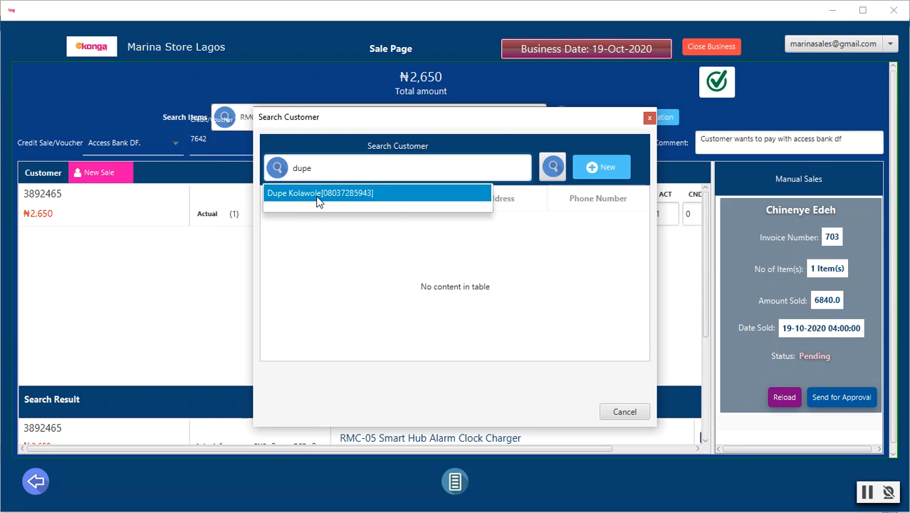
left_click(316, 194)
double_click(376, 225)
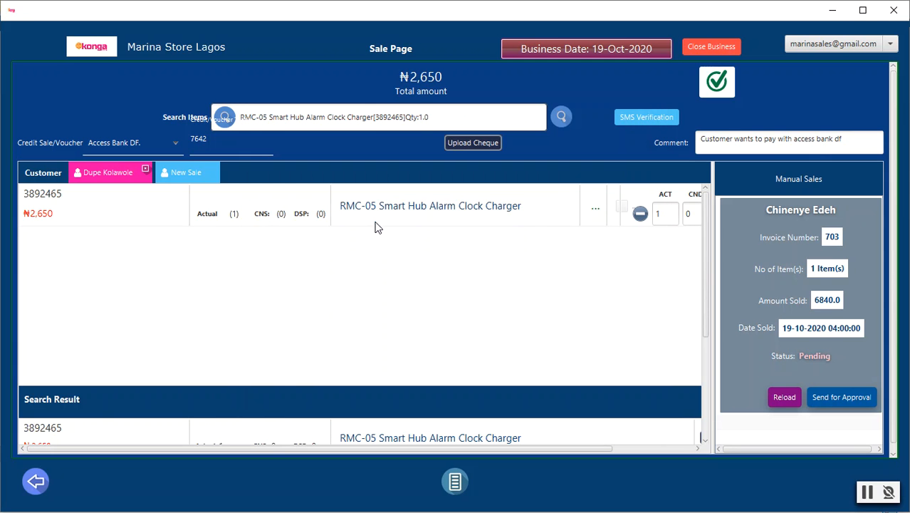
Submit the alarm clock charger sale as a manual sale and send it for approval
left_click(722, 83)
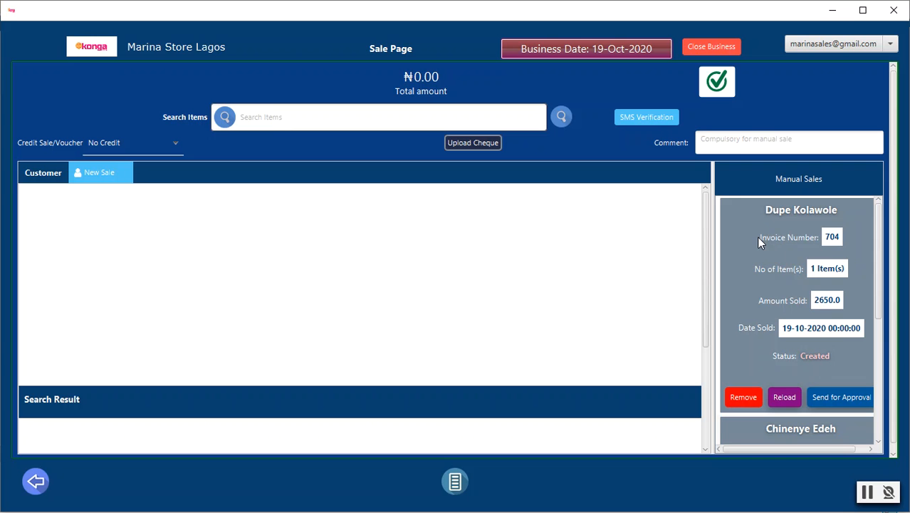
left_click(833, 400)
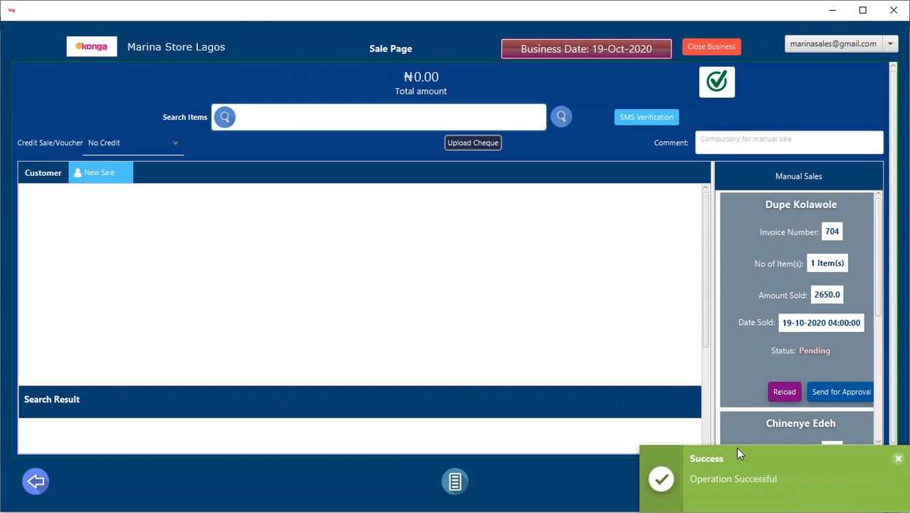
Open the pending steam iron and alarm clock charger sales to review their items and comments
scroll(759, 324, "down", 3)
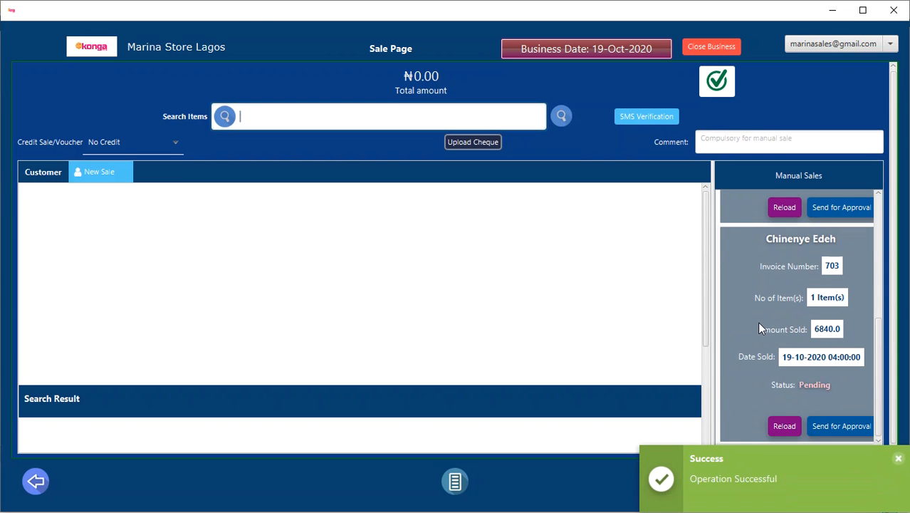
left_click(745, 280)
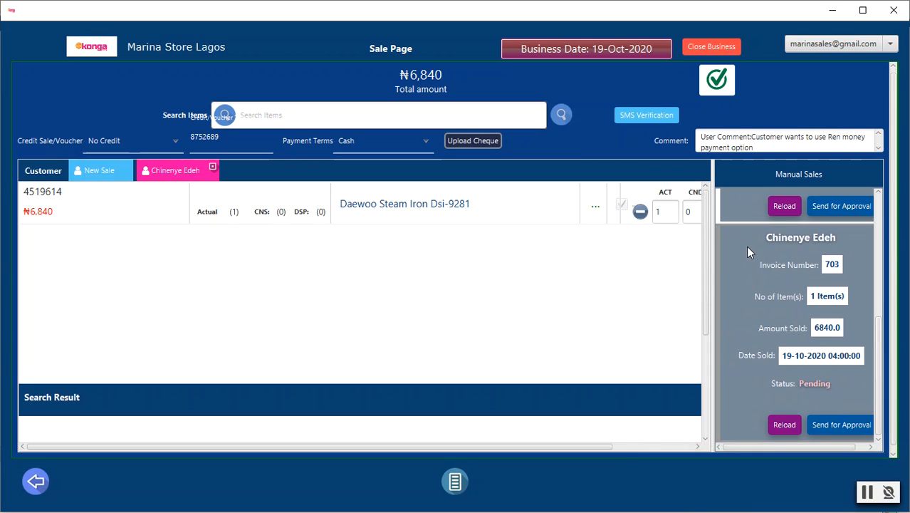
left_click(746, 208)
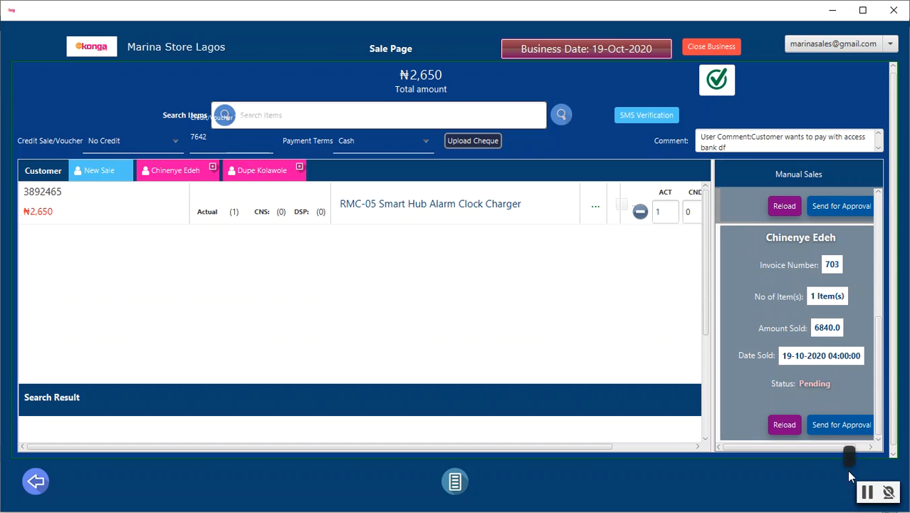
left_click(867, 493)
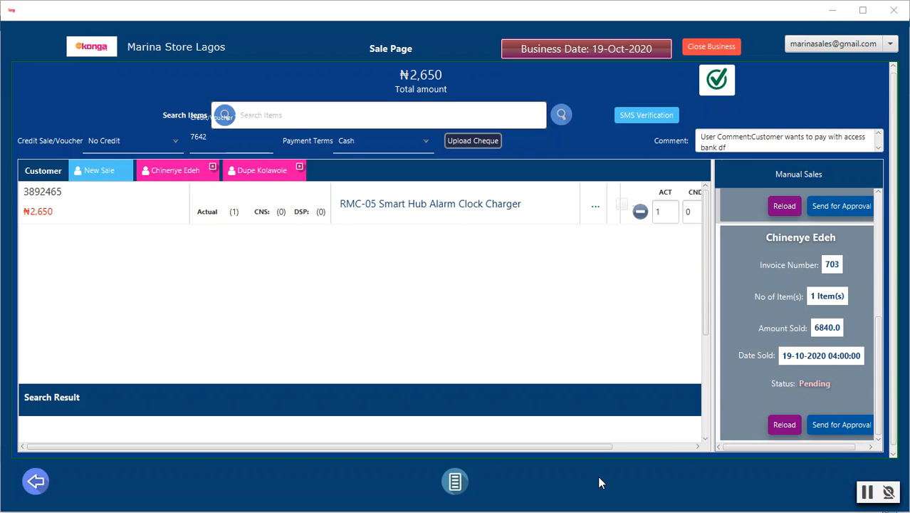
Reload the steam iron sale's approval status and complete the manual sales of the steam iron and the alarm clock charger
left_click(794, 425)
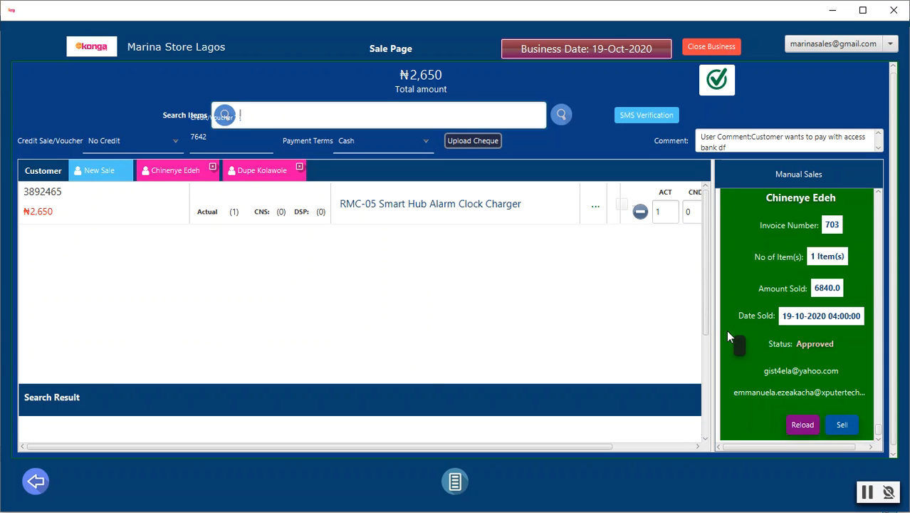
left_click(843, 425)
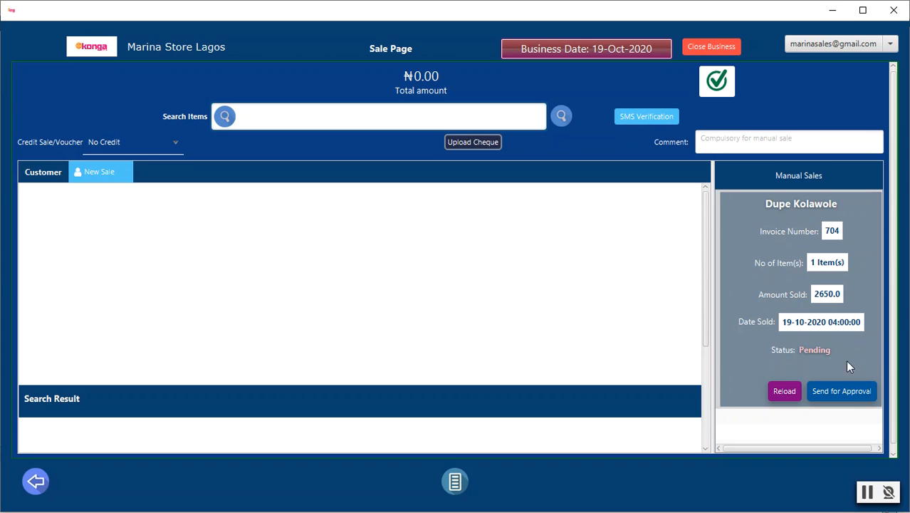
left_click(844, 390)
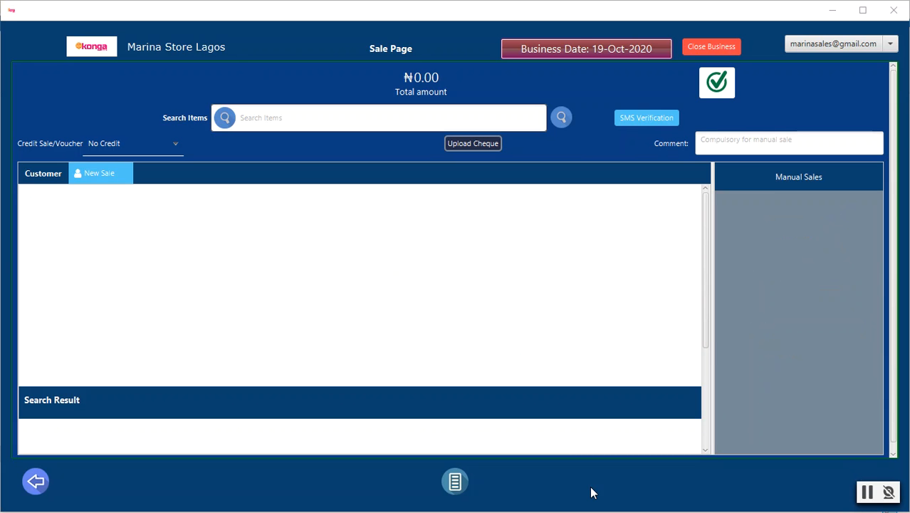
Return to the main page, open the sales details, and list the sales dated 19/10/2020
left_click(456, 482)
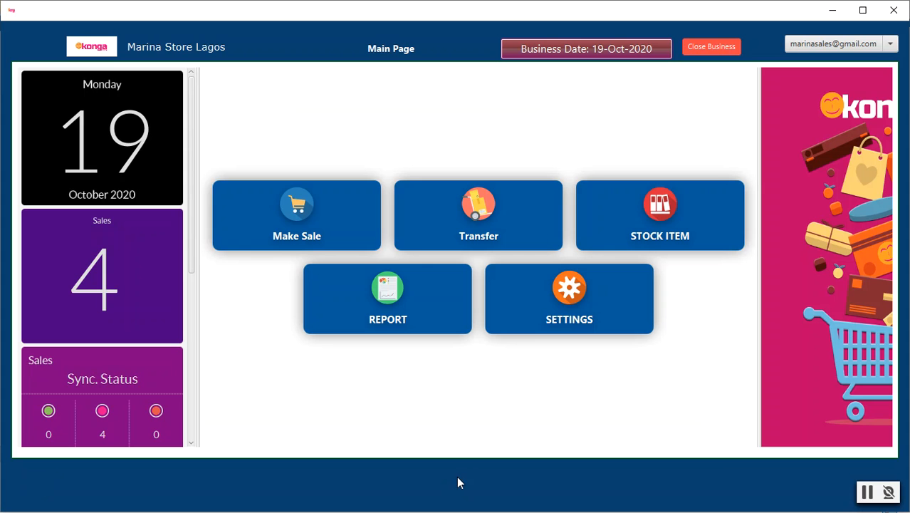
left_click(305, 217)
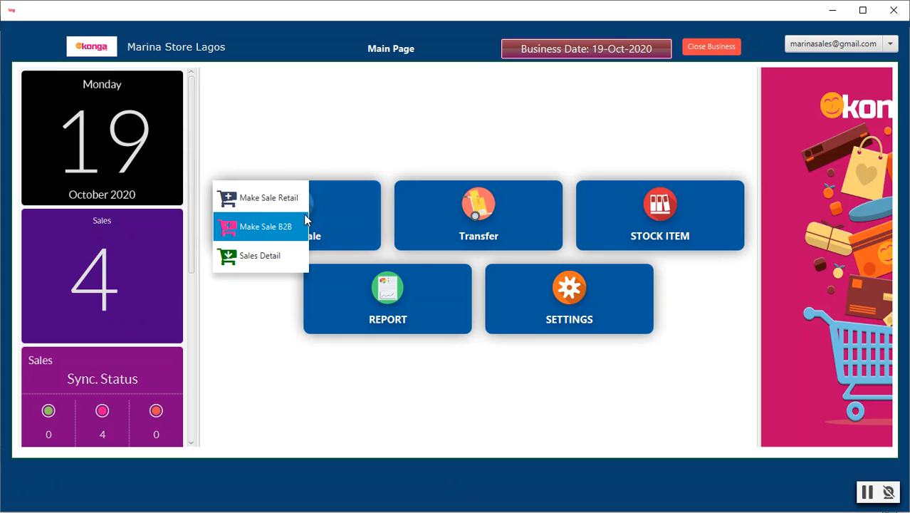
left_click(274, 255)
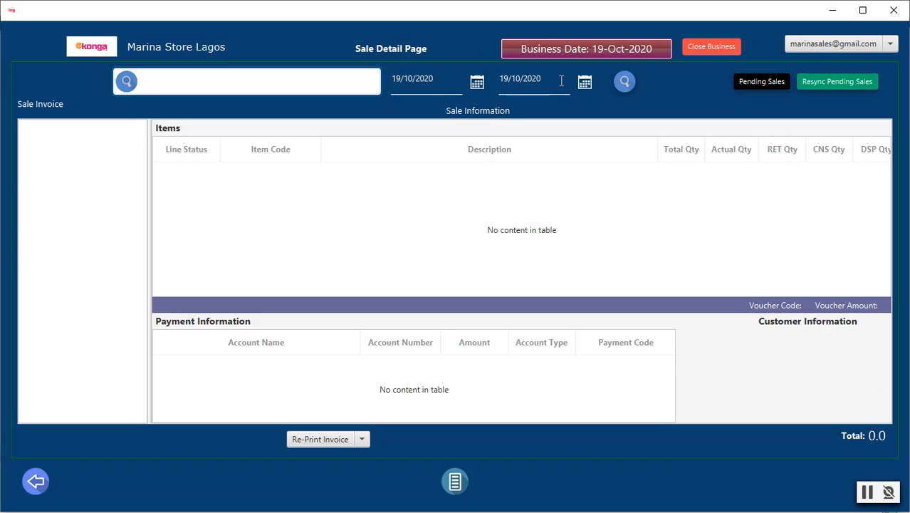
left_click(632, 81)
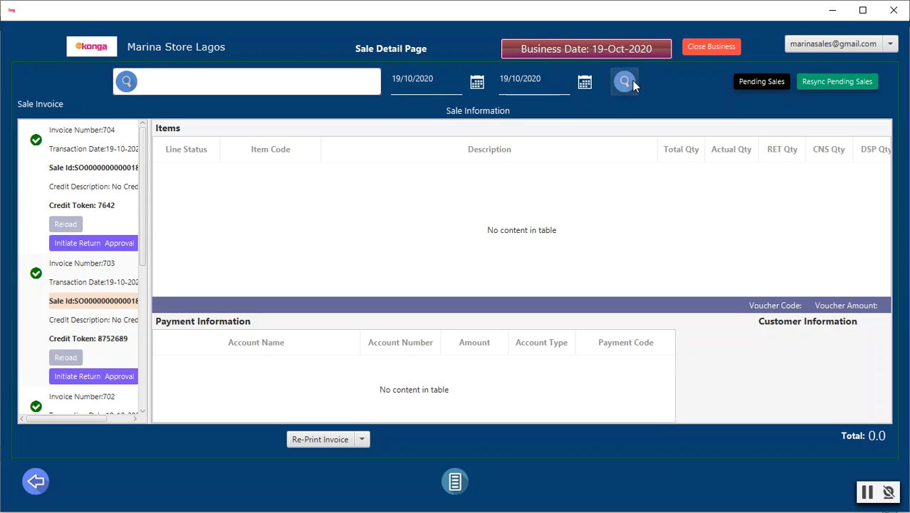
Widen the sale invoice list and display the details of the last invoice in it
left_click_drag(149, 265, 305, 258)
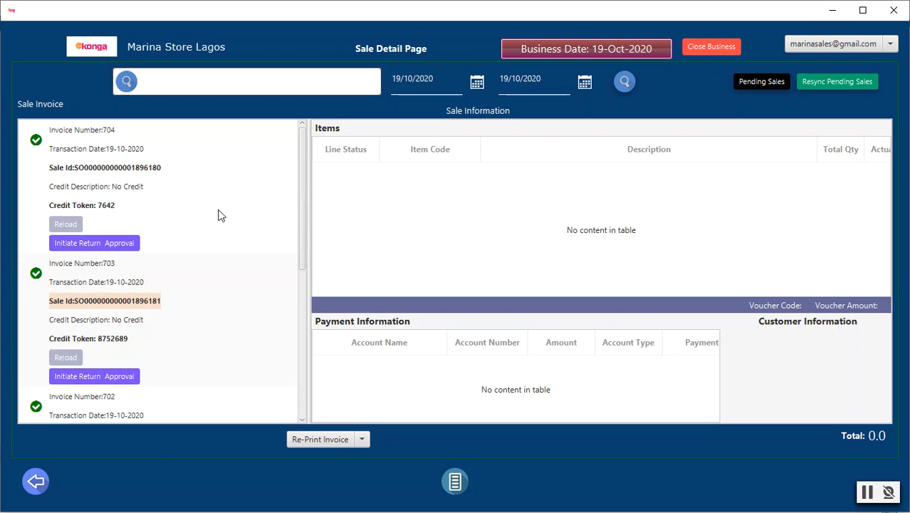
scroll(221, 215, "down", 3)
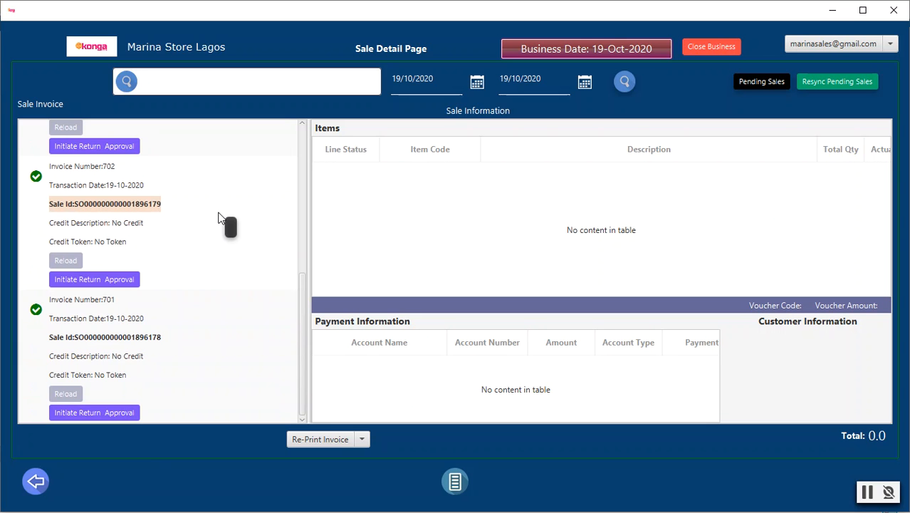
left_click(214, 360)
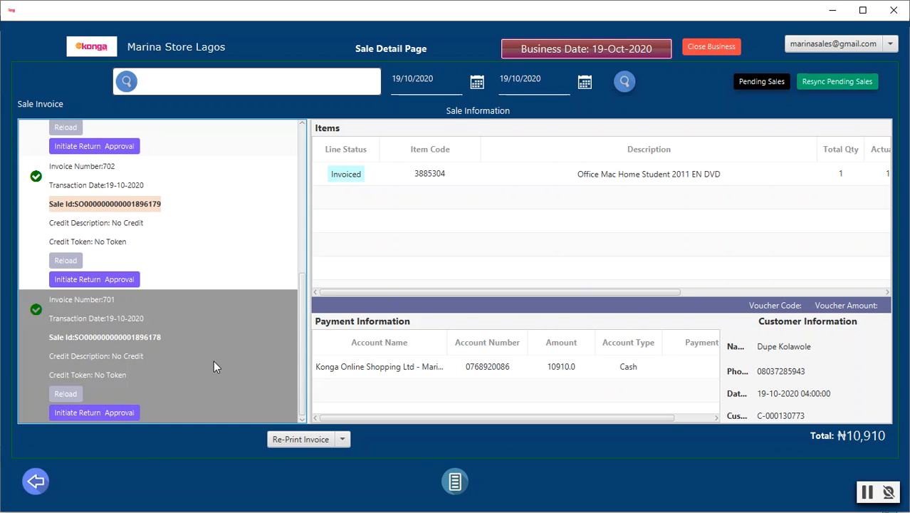
Display the sale details of the iPhone 6 tempered glass, steam iron and alarm clock charger invoices in turn
left_click(219, 225)
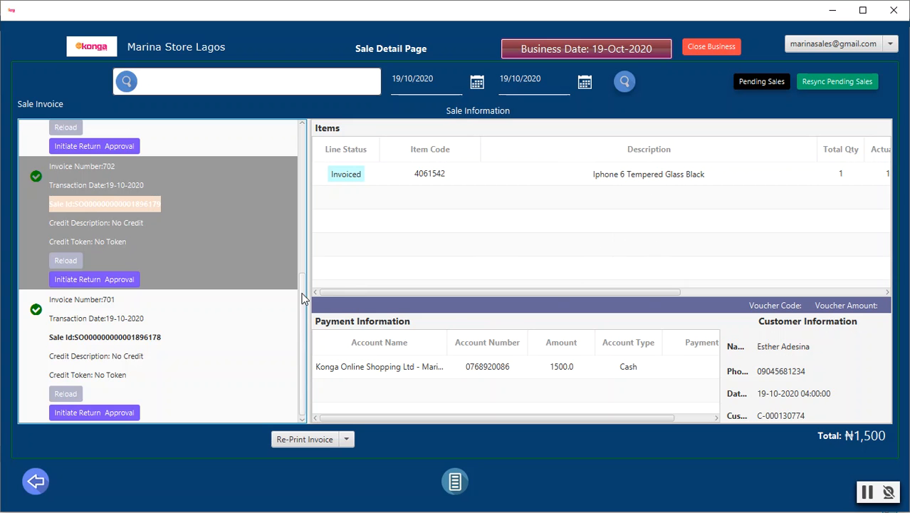
scroll(242, 273, "up", 3)
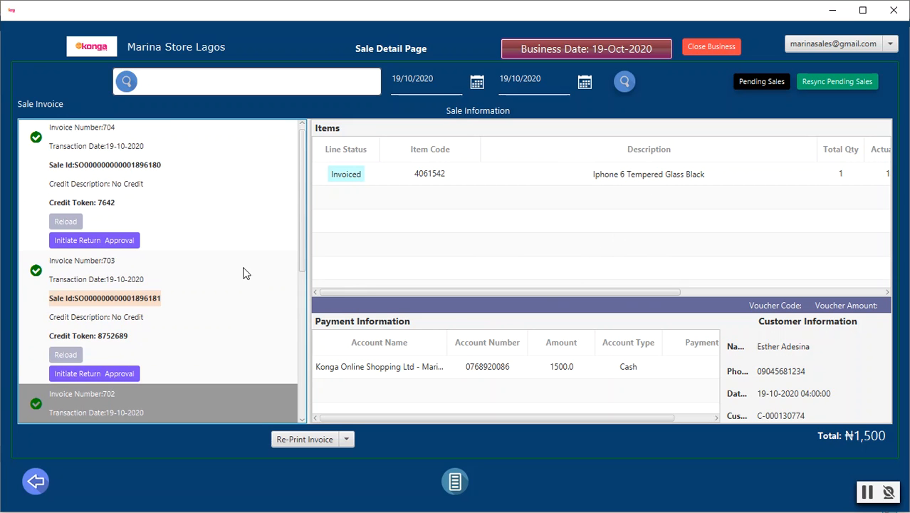
left_click(242, 273)
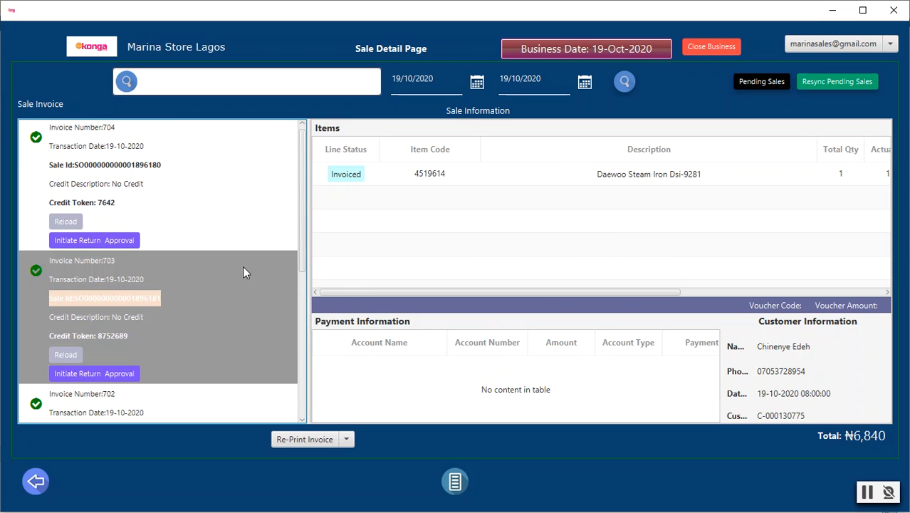
left_click(225, 202)
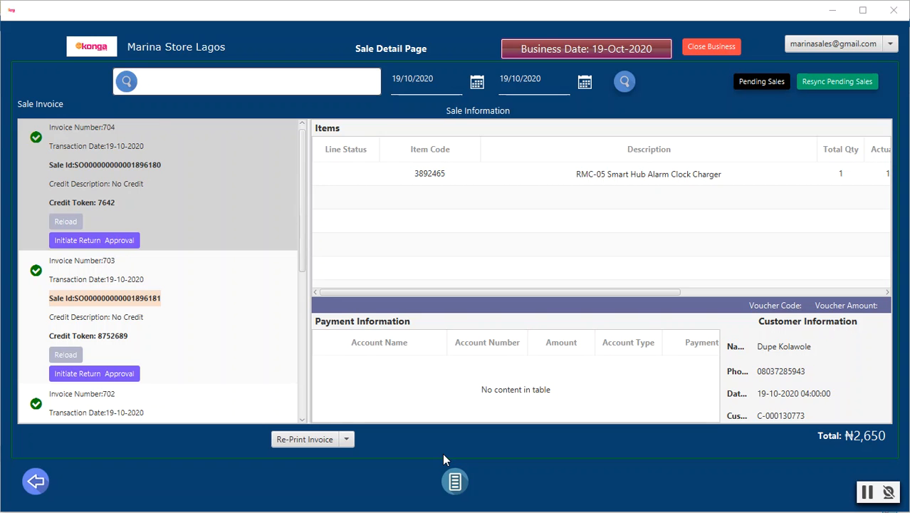
Return to the main page, start a new sale, search items for "95" and add BELVEDERE VODKA ORIGINAL 1 LITRE to the cart
left_click(456, 483)
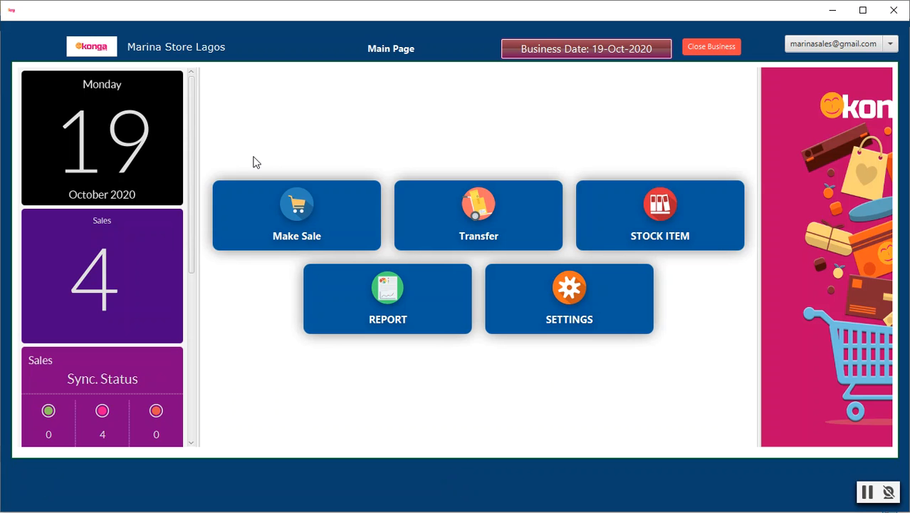
left_click(288, 207)
left_click(265, 203)
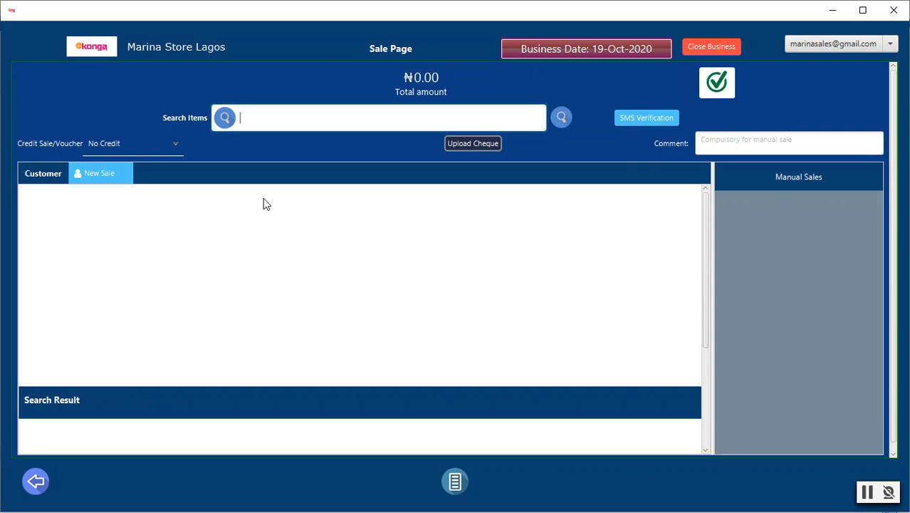
type("95")
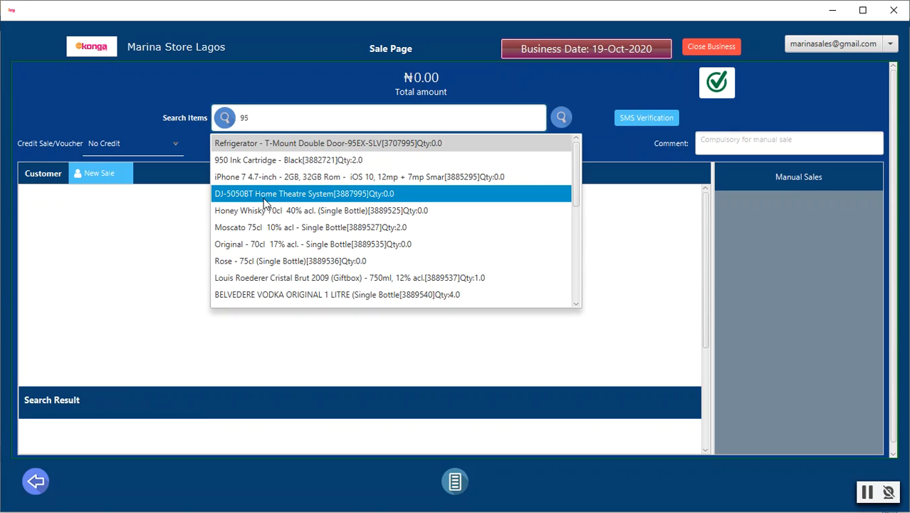
left_click(334, 293)
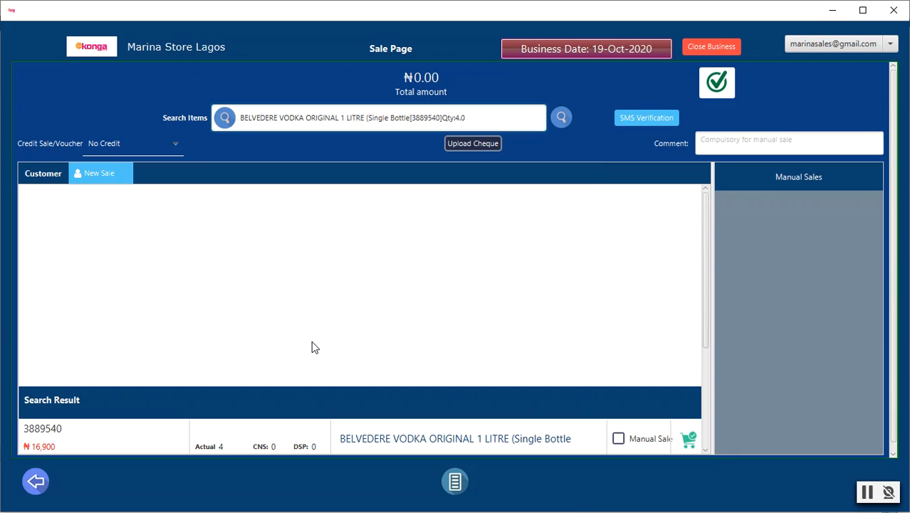
left_click(704, 450)
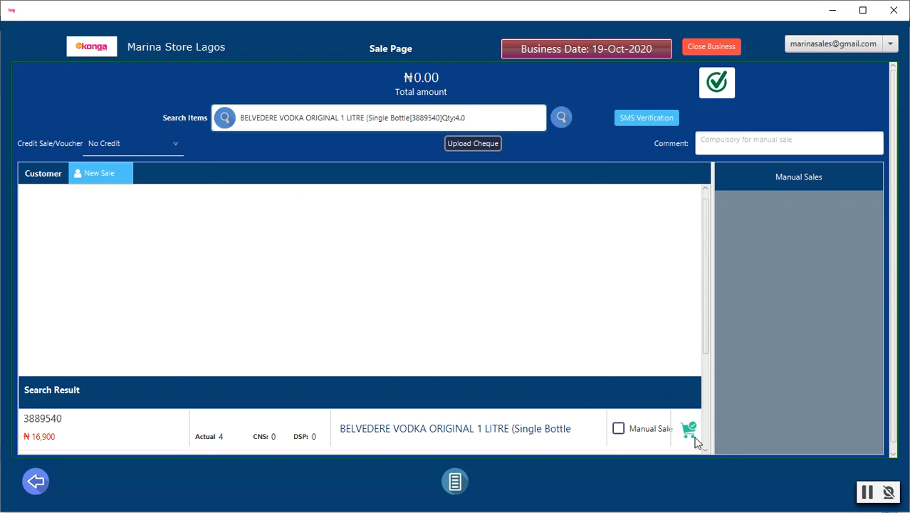
left_click(688, 428)
Search the existing customers by first name and assign the matching customer to the vodka sale
left_click(104, 172)
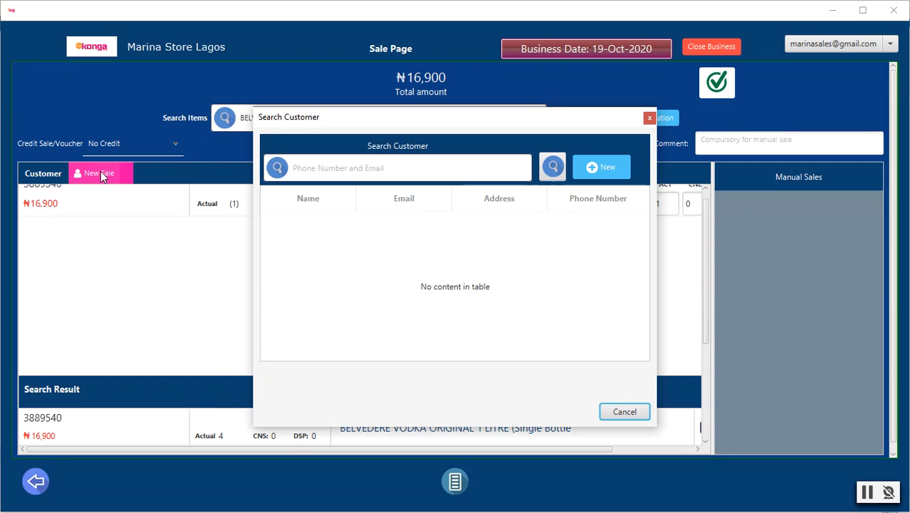
left_click(361, 164)
type("esth")
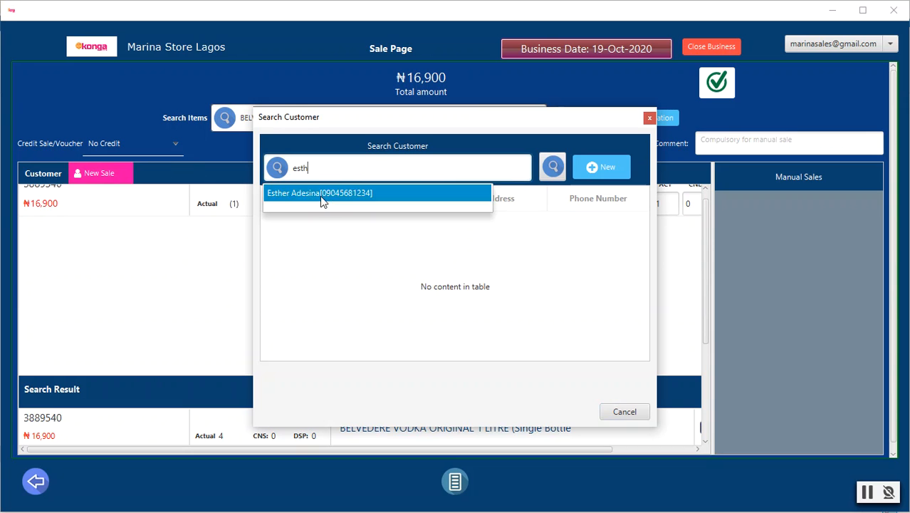
left_click(320, 193)
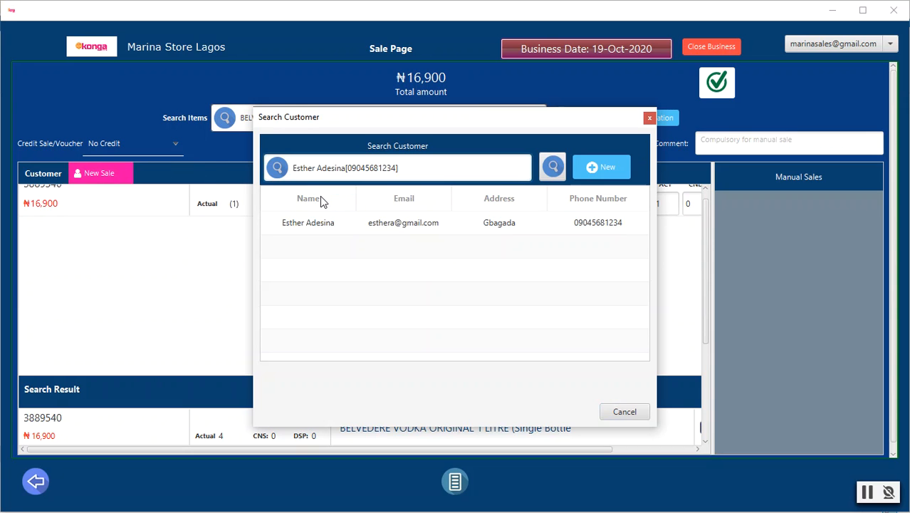
double_click(376, 227)
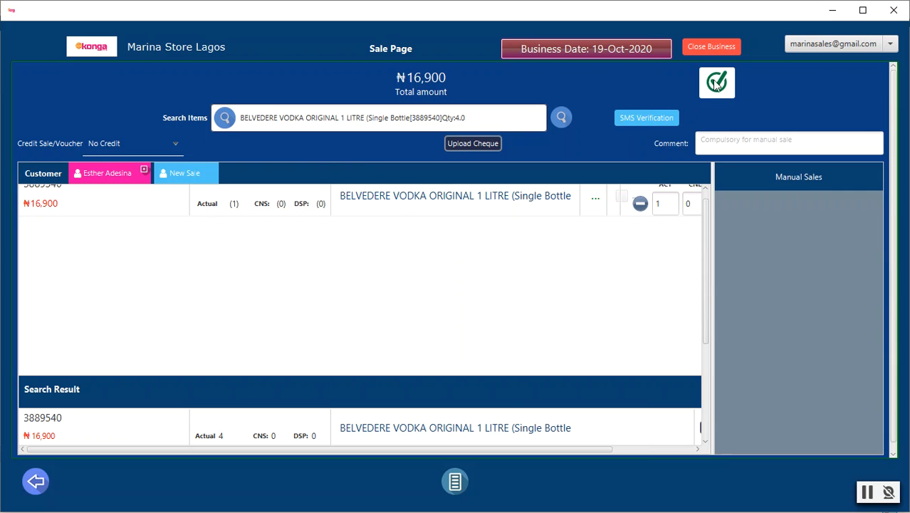
Complete the sale with a split payment of 10000 cash and 6900 POS to the Marina (NGN) account, and close the invoice
left_click(717, 82)
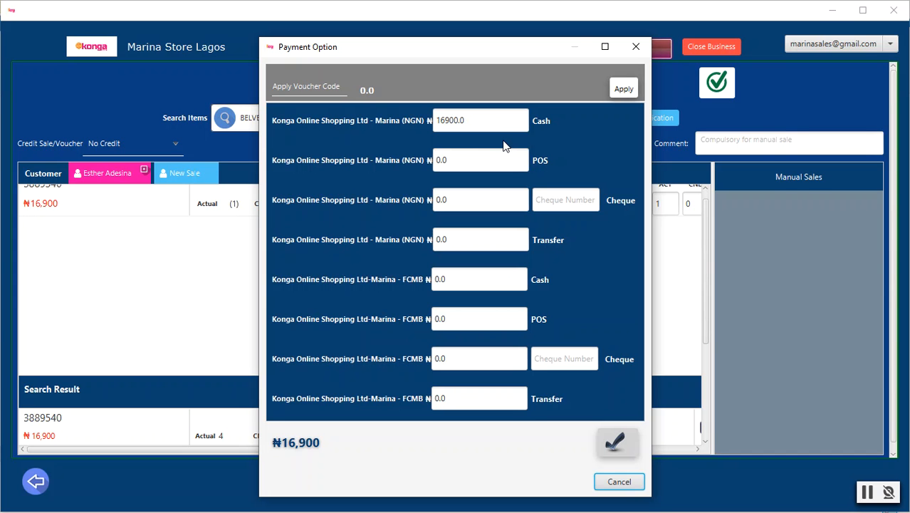
left_click(450, 121)
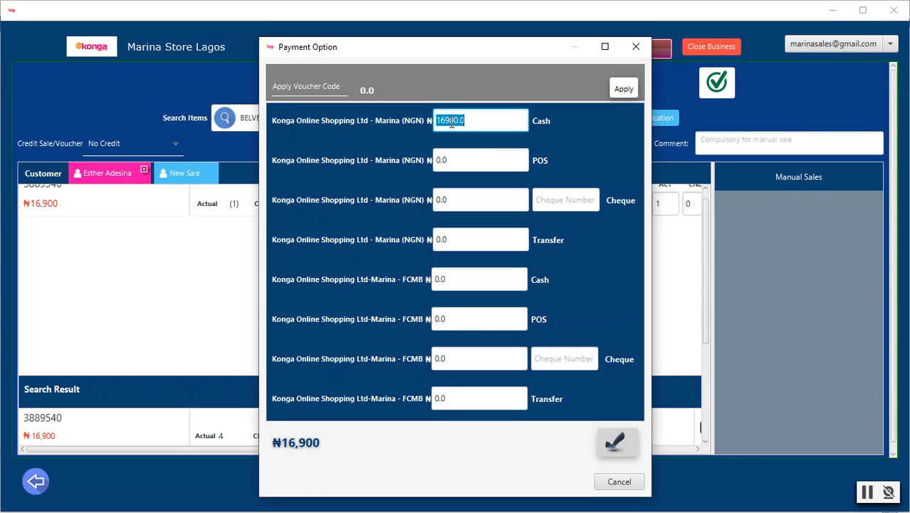
type("10000")
left_click(455, 161)
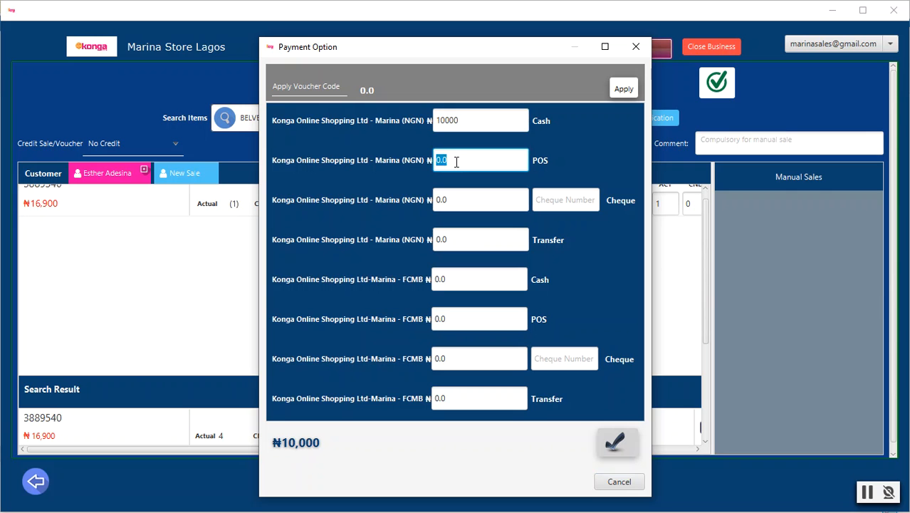
type("6900")
left_click(619, 441)
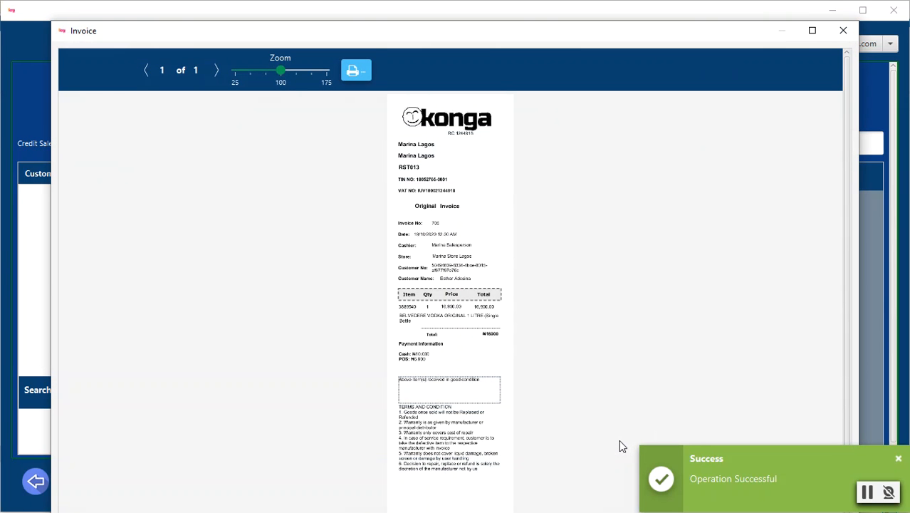
left_click(844, 30)
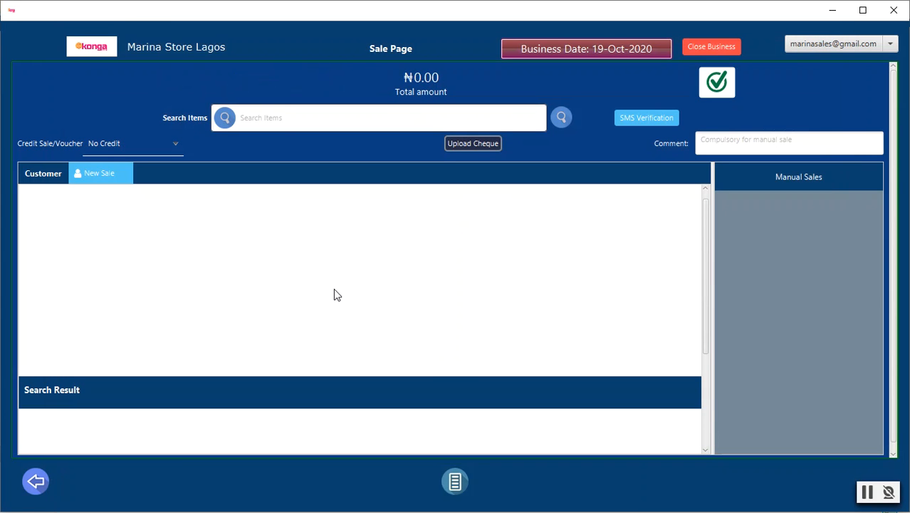